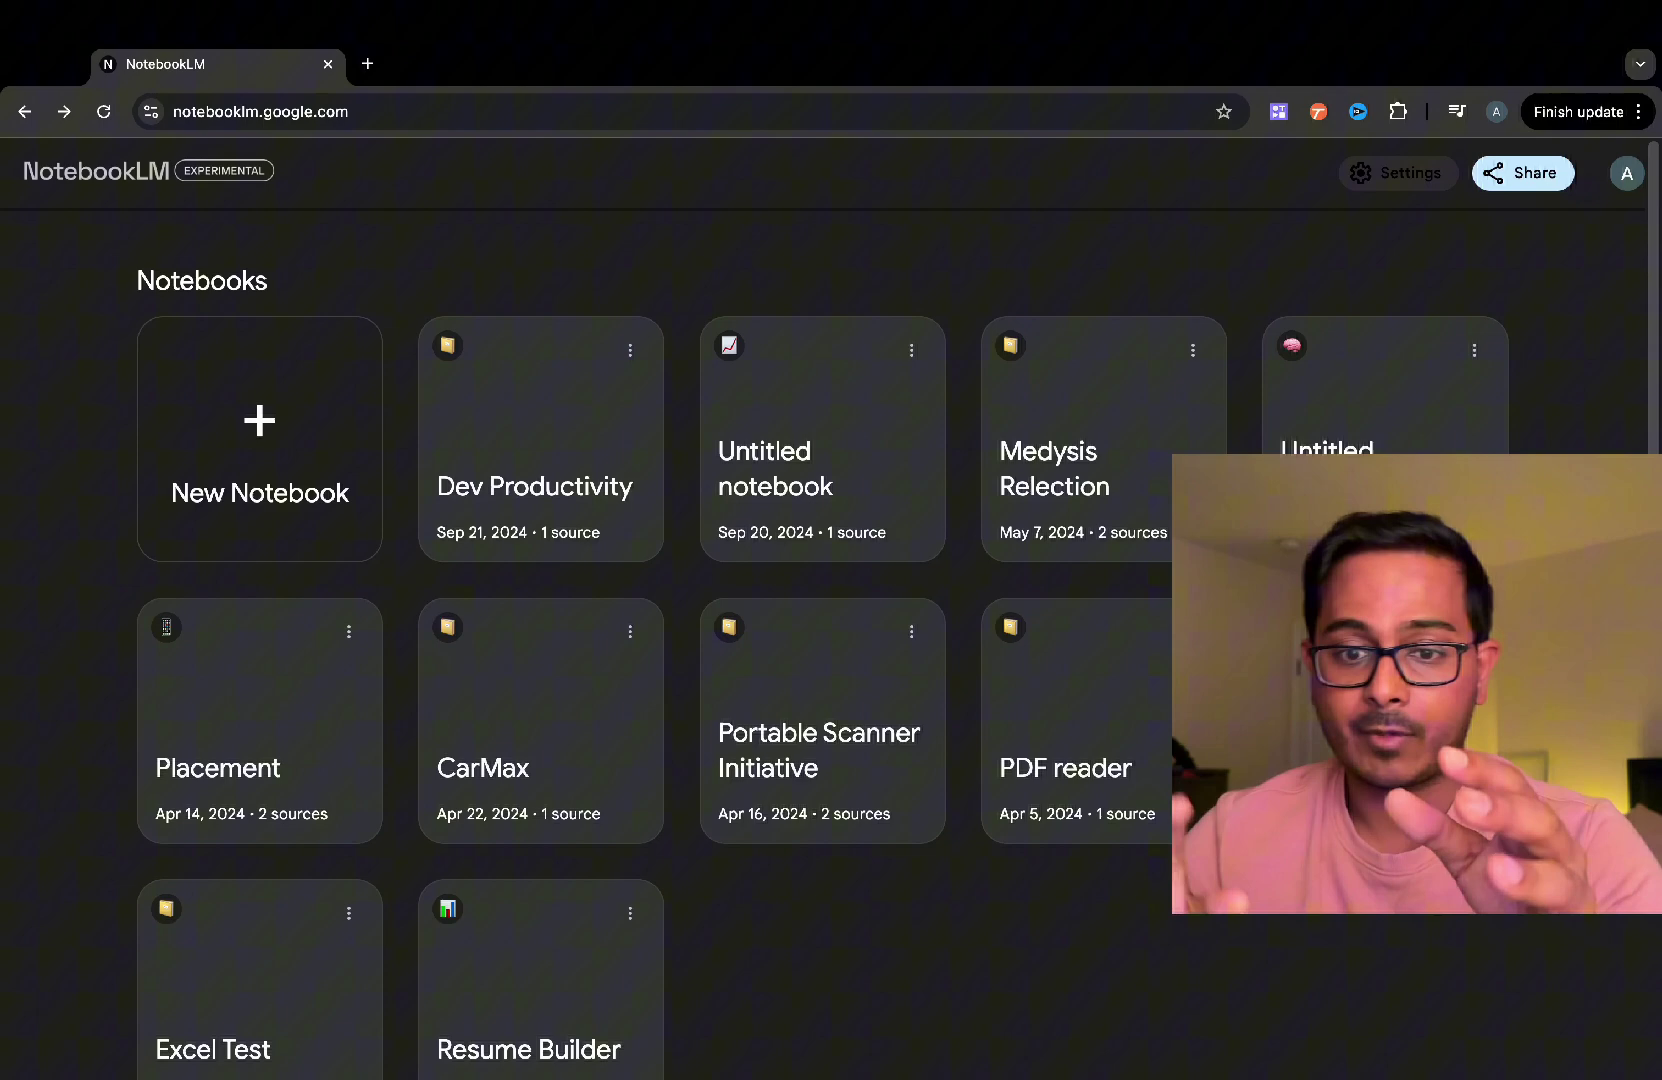
Start a new untitled notebook so its Add sources dialog appears
click(422, 114)
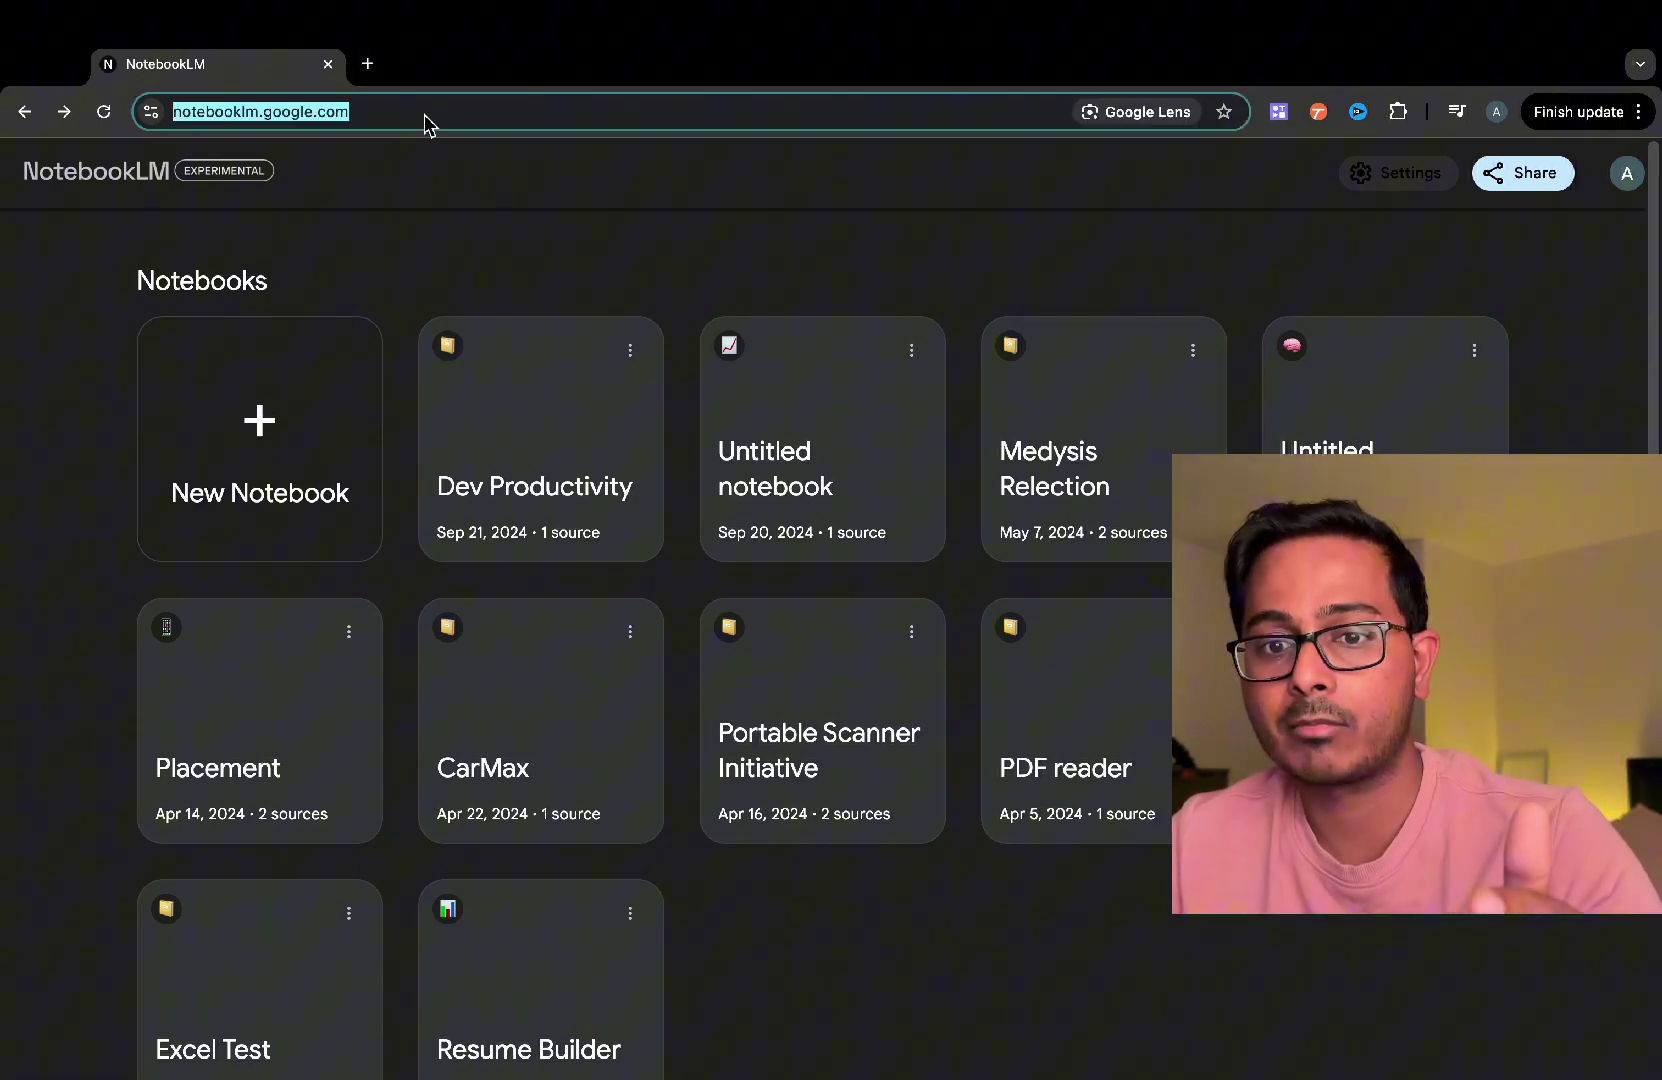
click(268, 478)
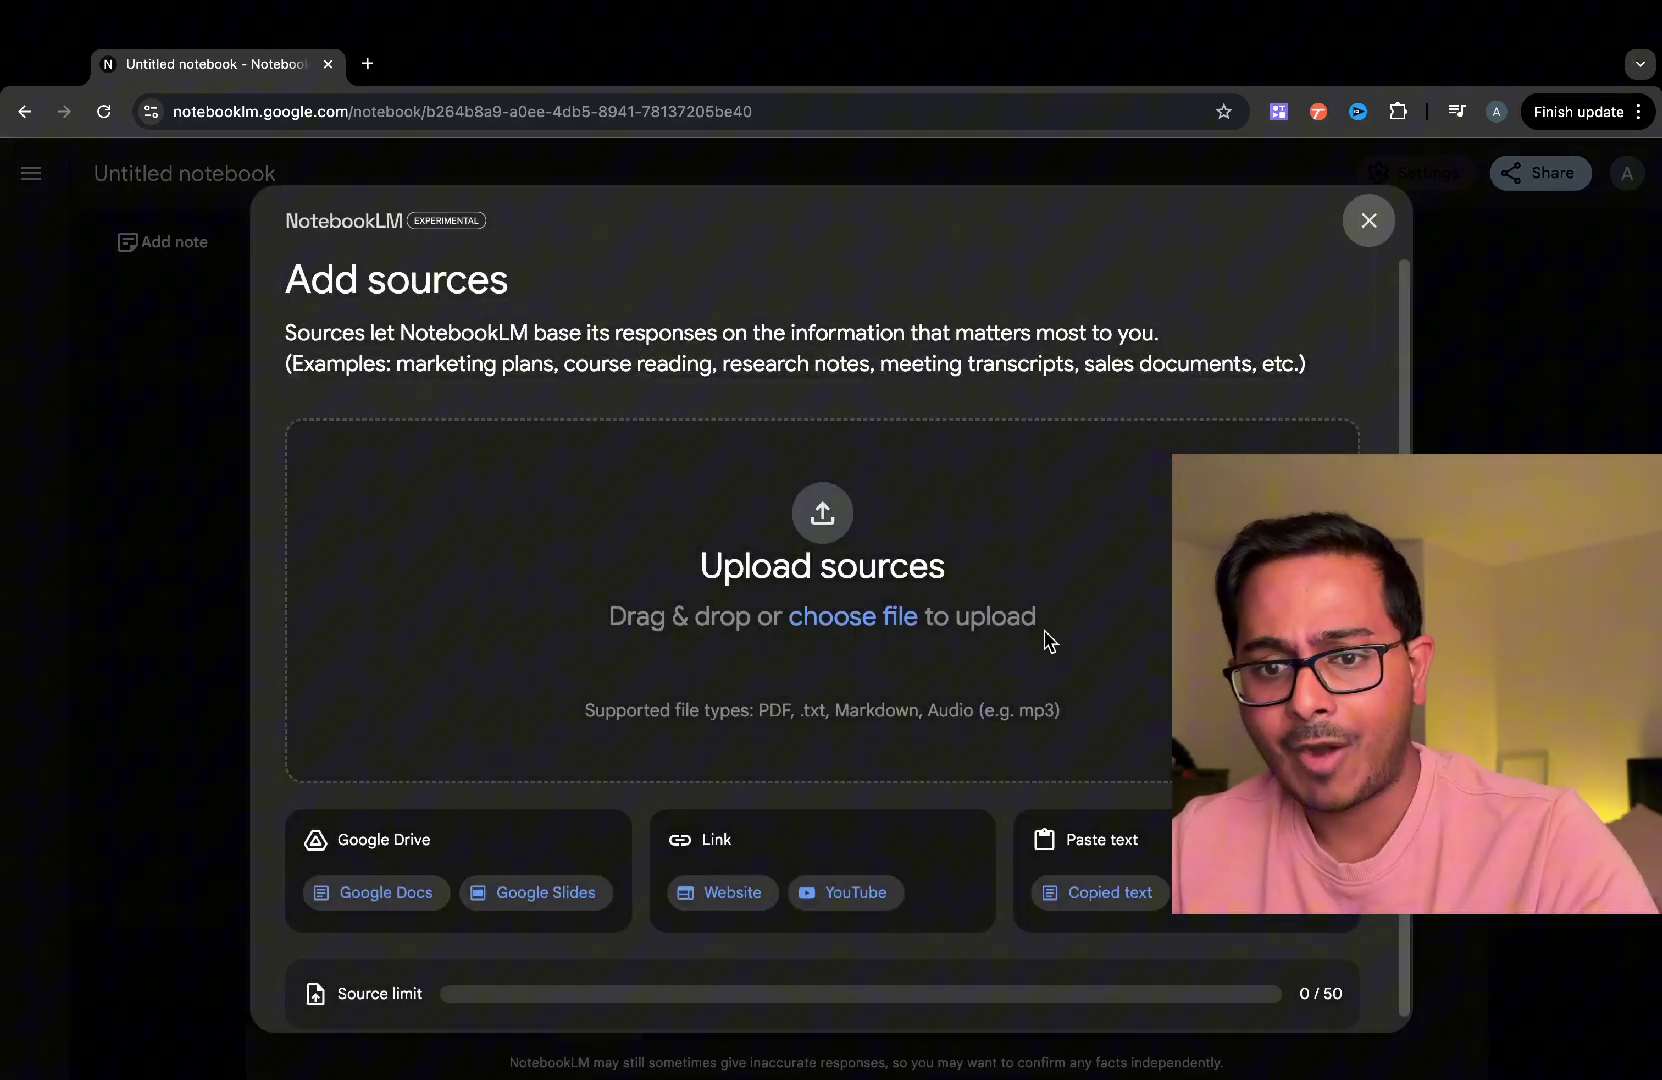
Choose Copied text as the source and enter 'how can Generative AI impact financial sector ?'
click(1152, 900)
click(712, 645)
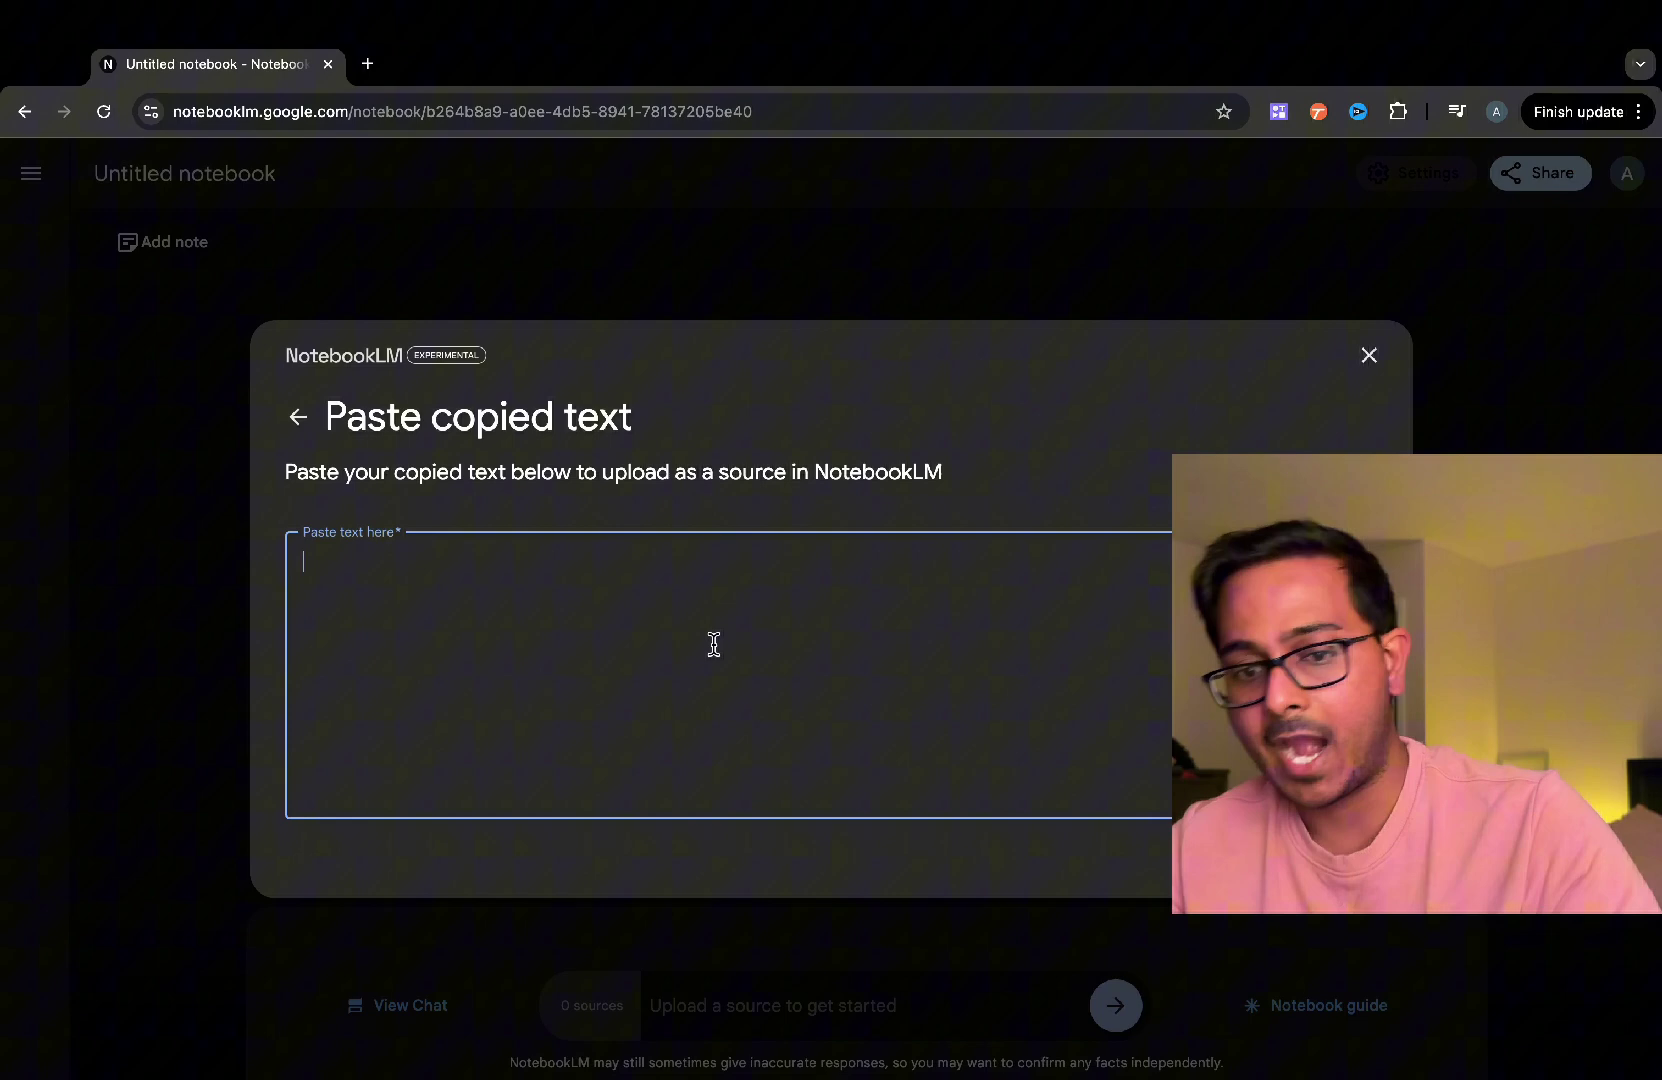
text(how )
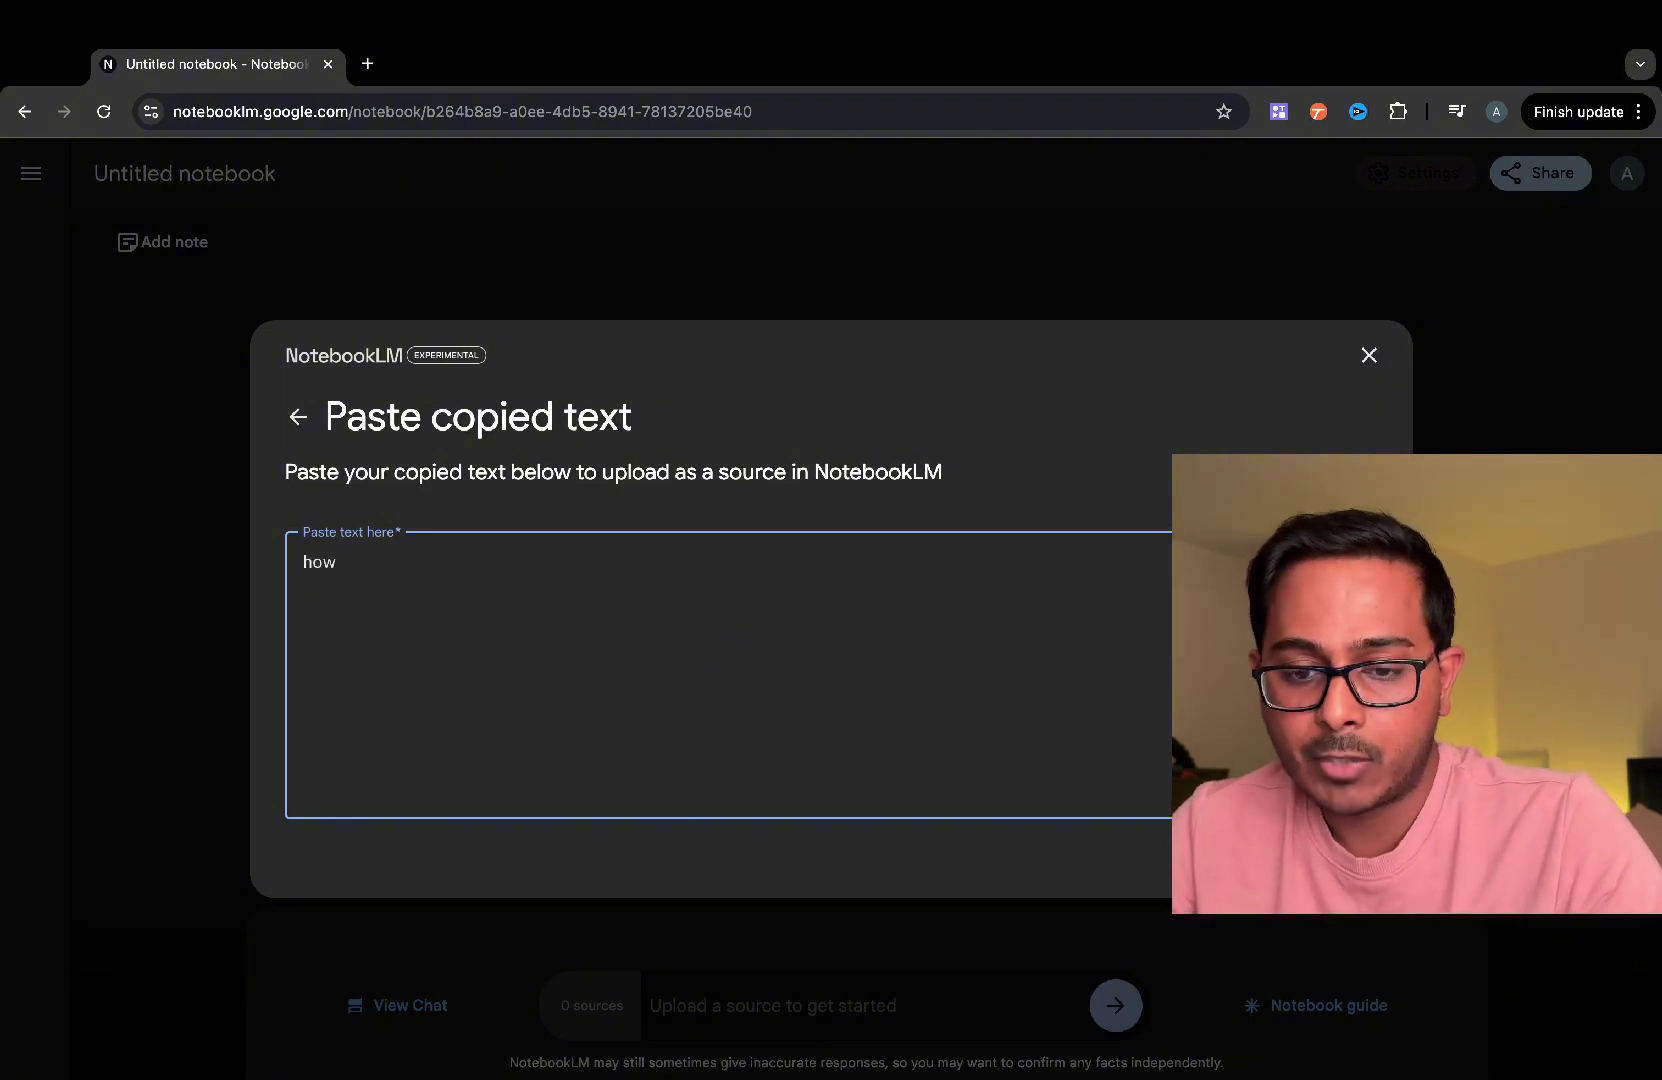
text(can Genera)
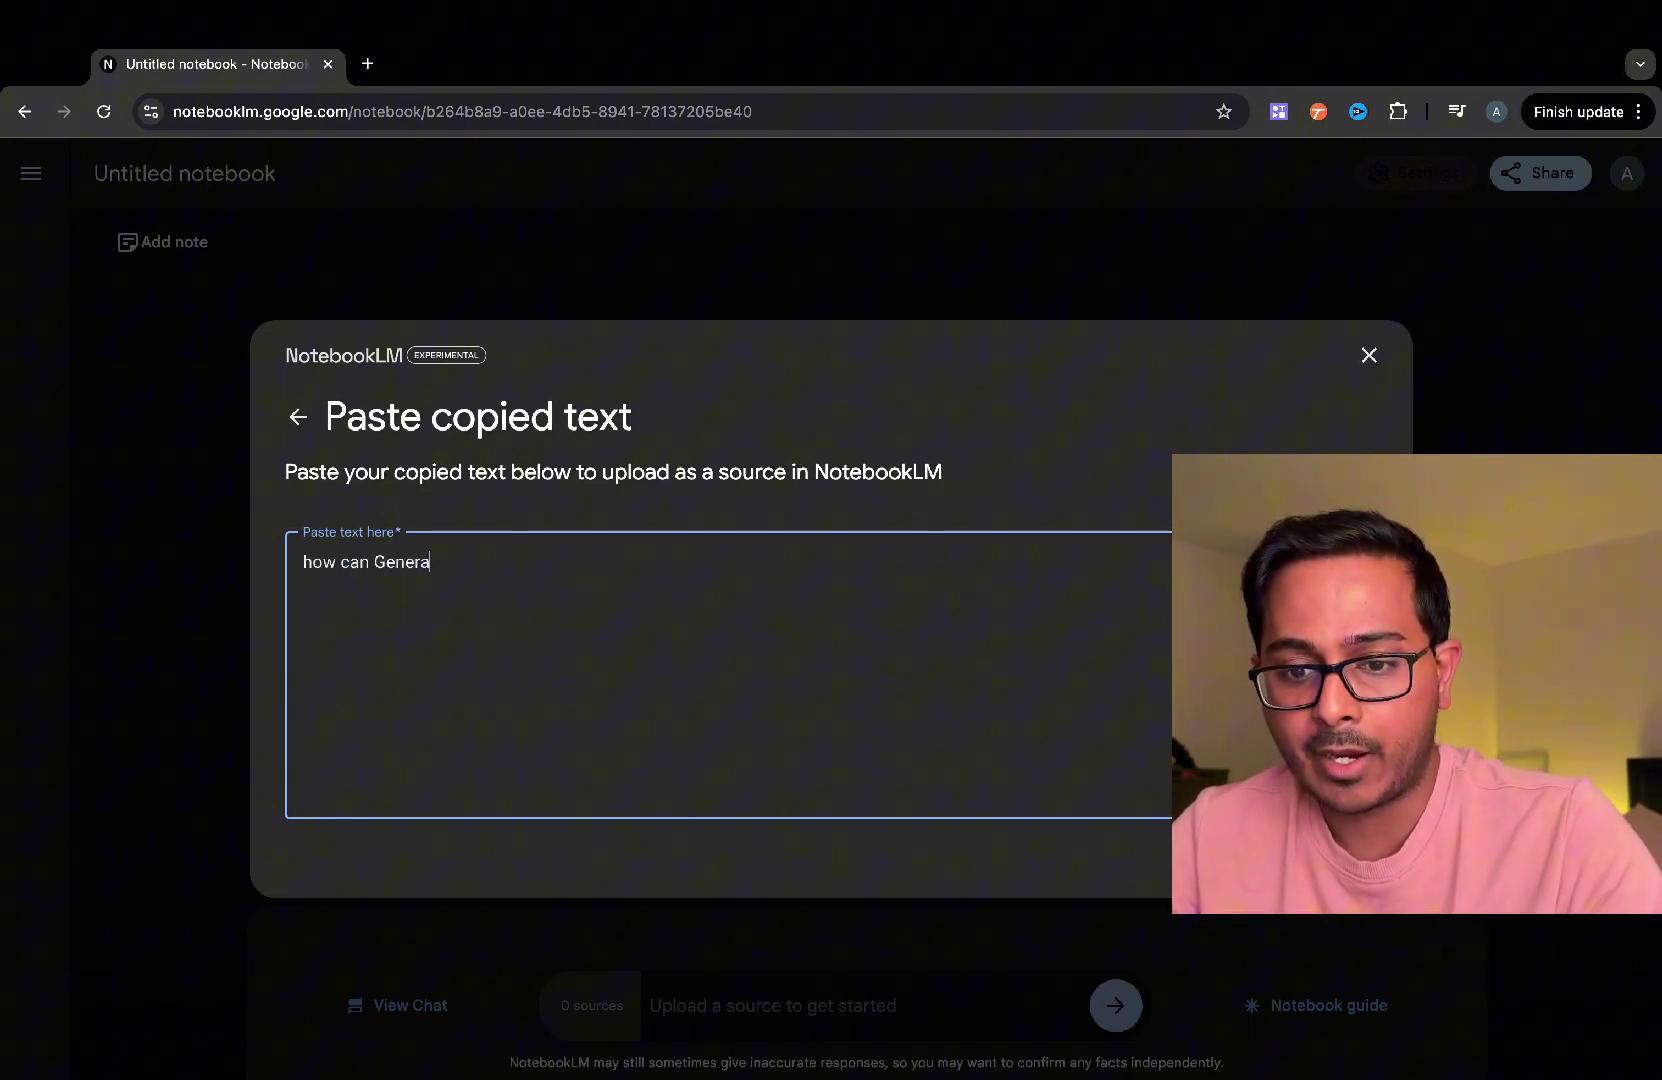
text(tive AI imp)
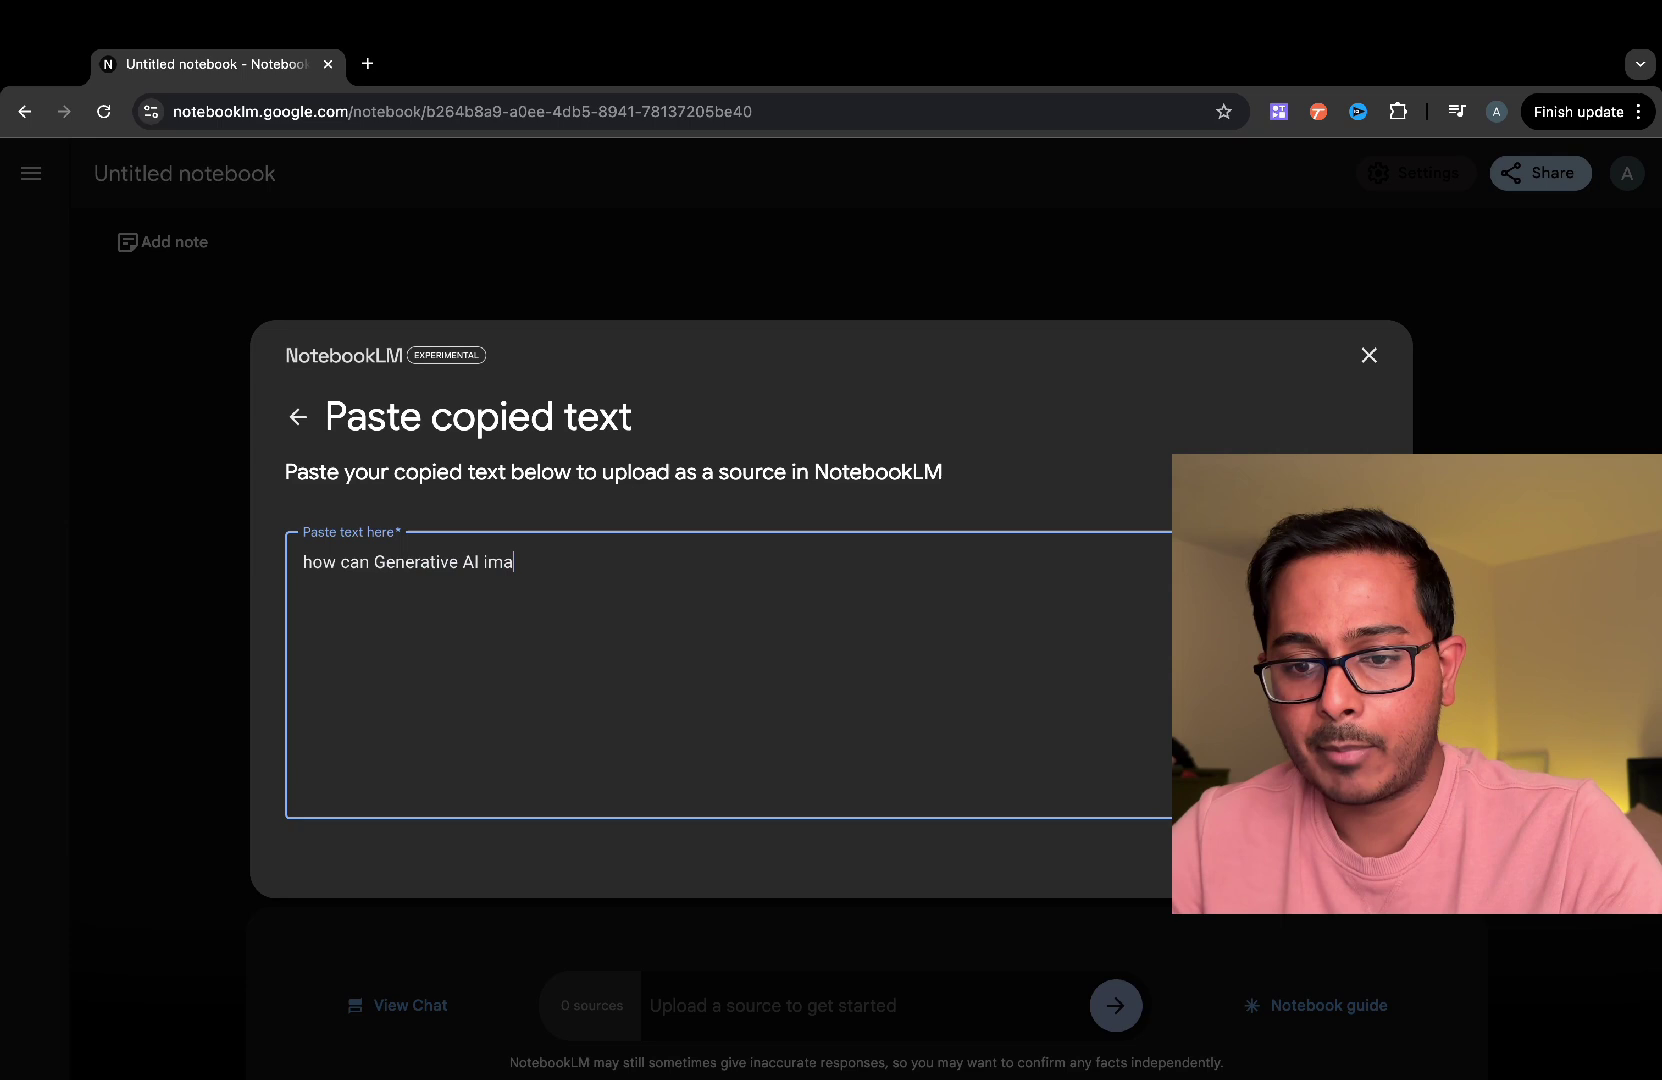
key(BackSpace)
key(BackSpace)
text(pac)
key(BackSpace)
key(BackSpace)
key(BackSpace)
text(mpact)
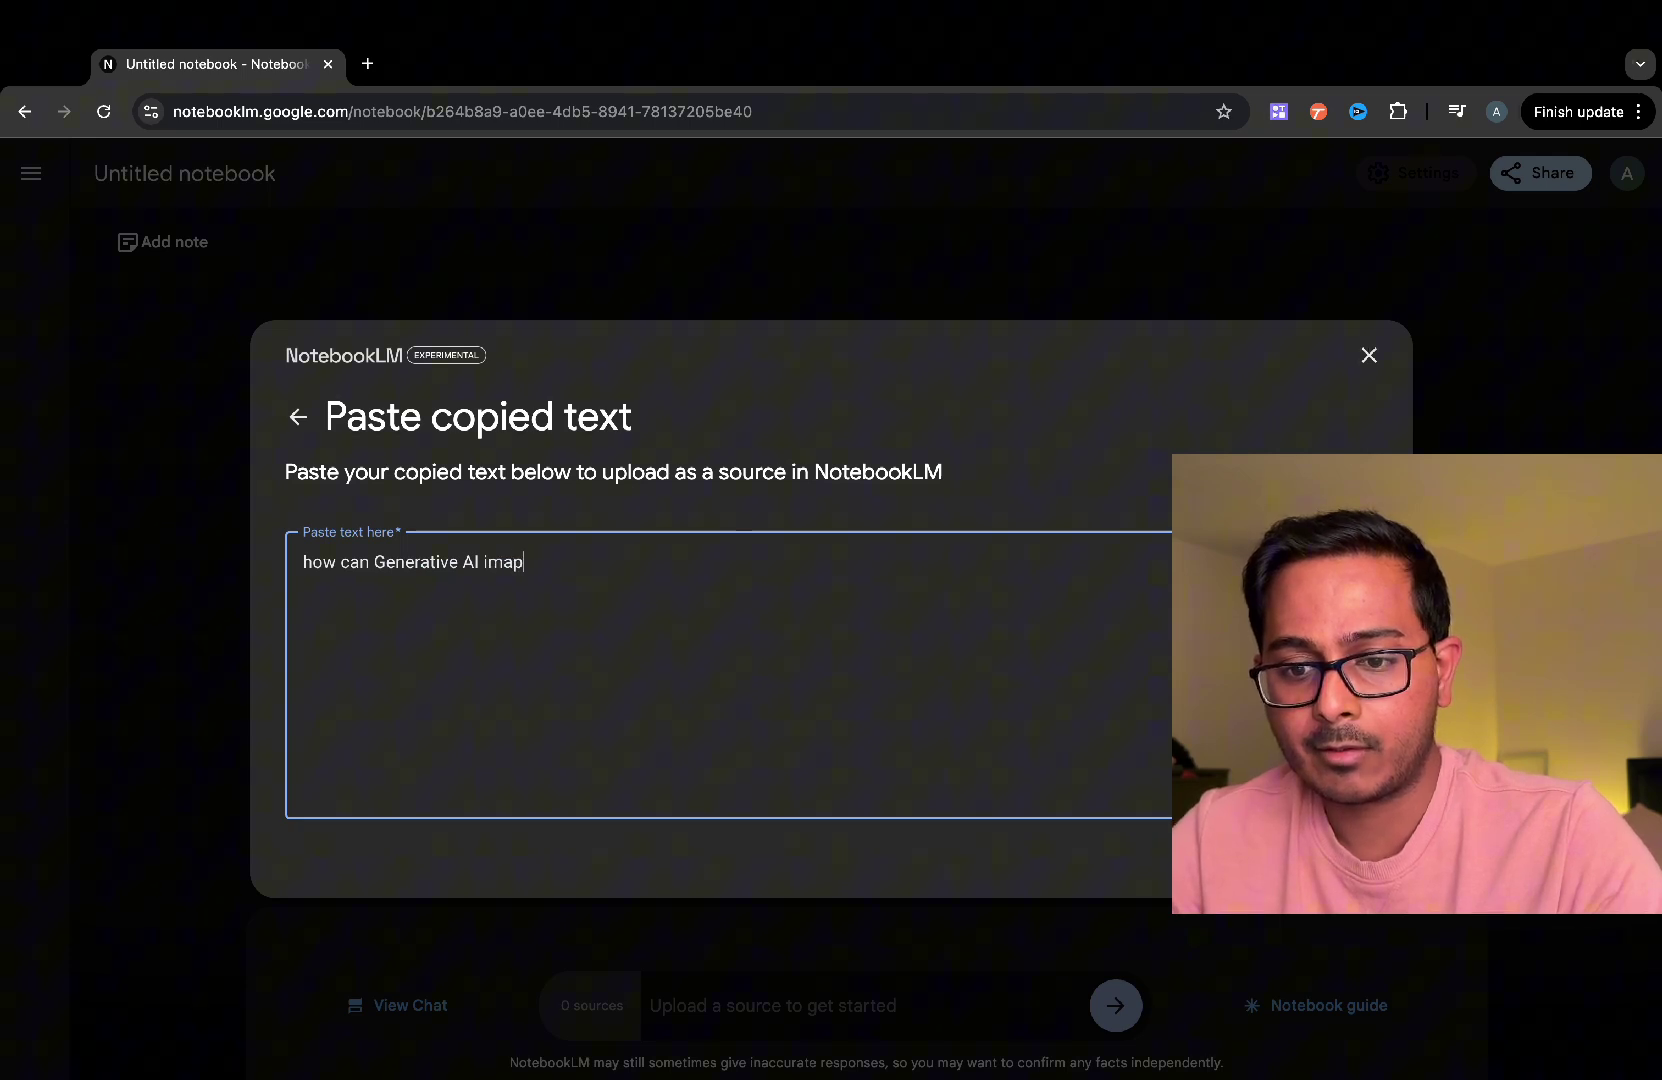
key(BackSpace)
key(BackSpace)
key(BackSpace)
key(BackSpace)
text(pact f)
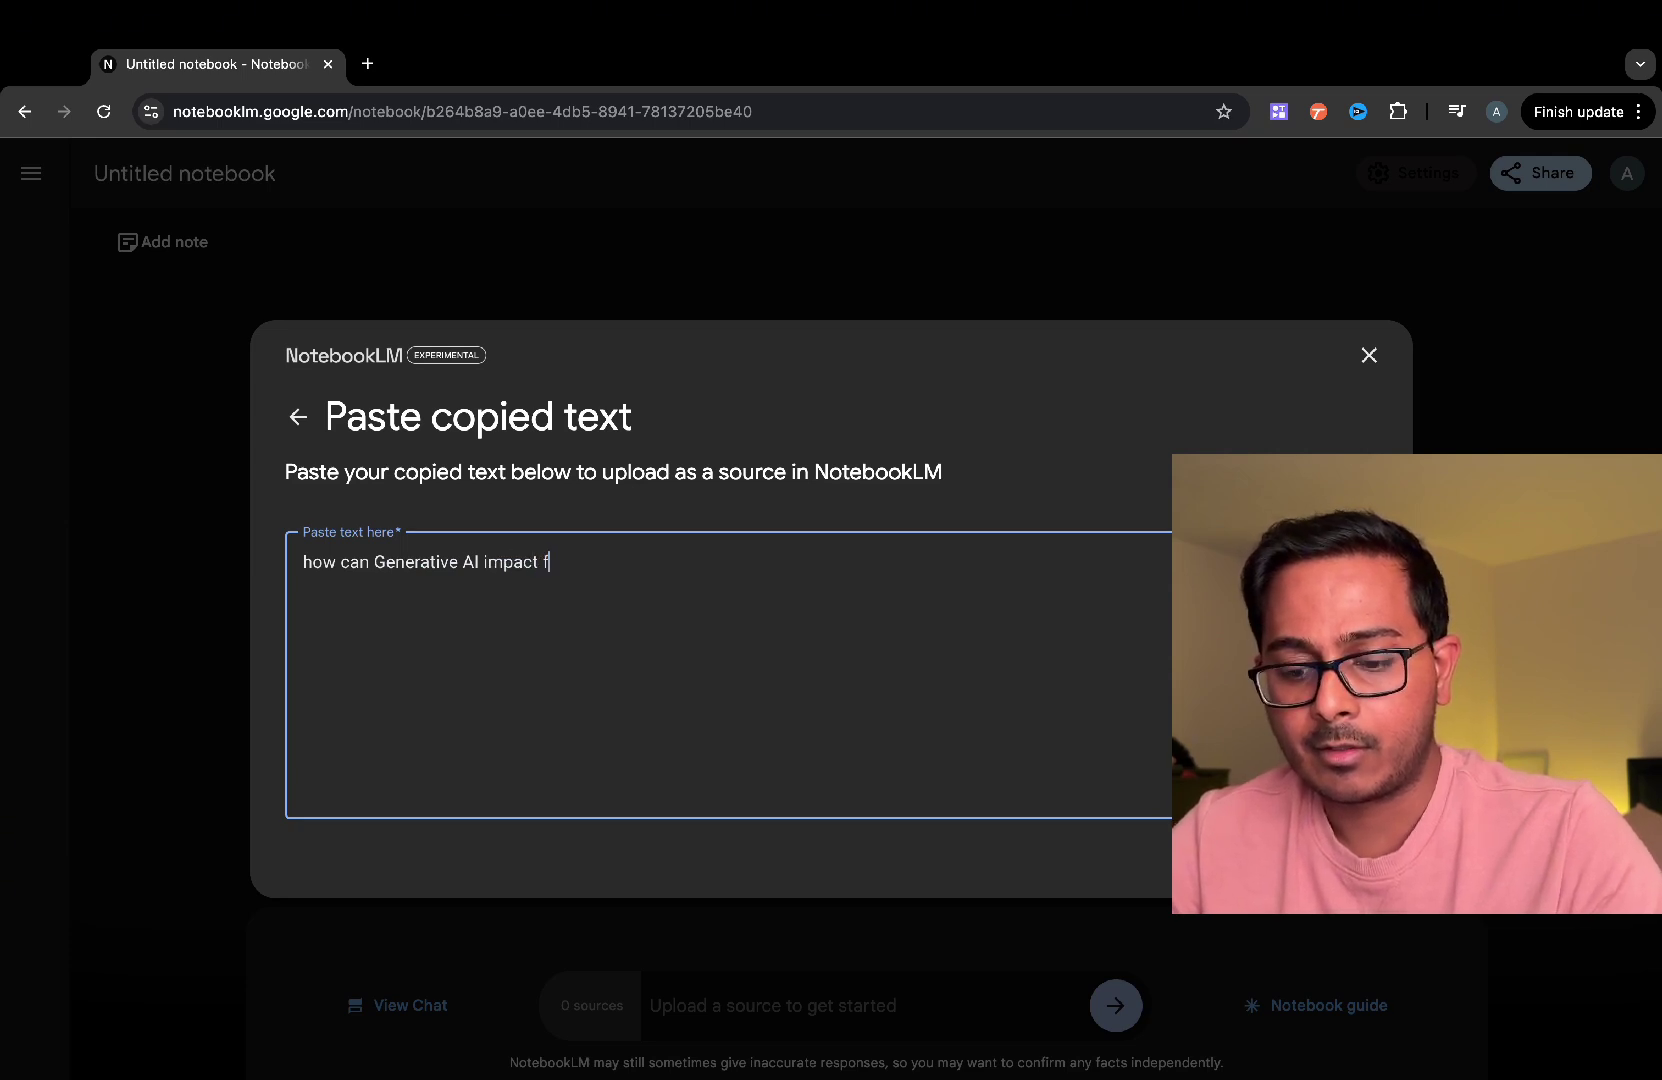
text(inancial)
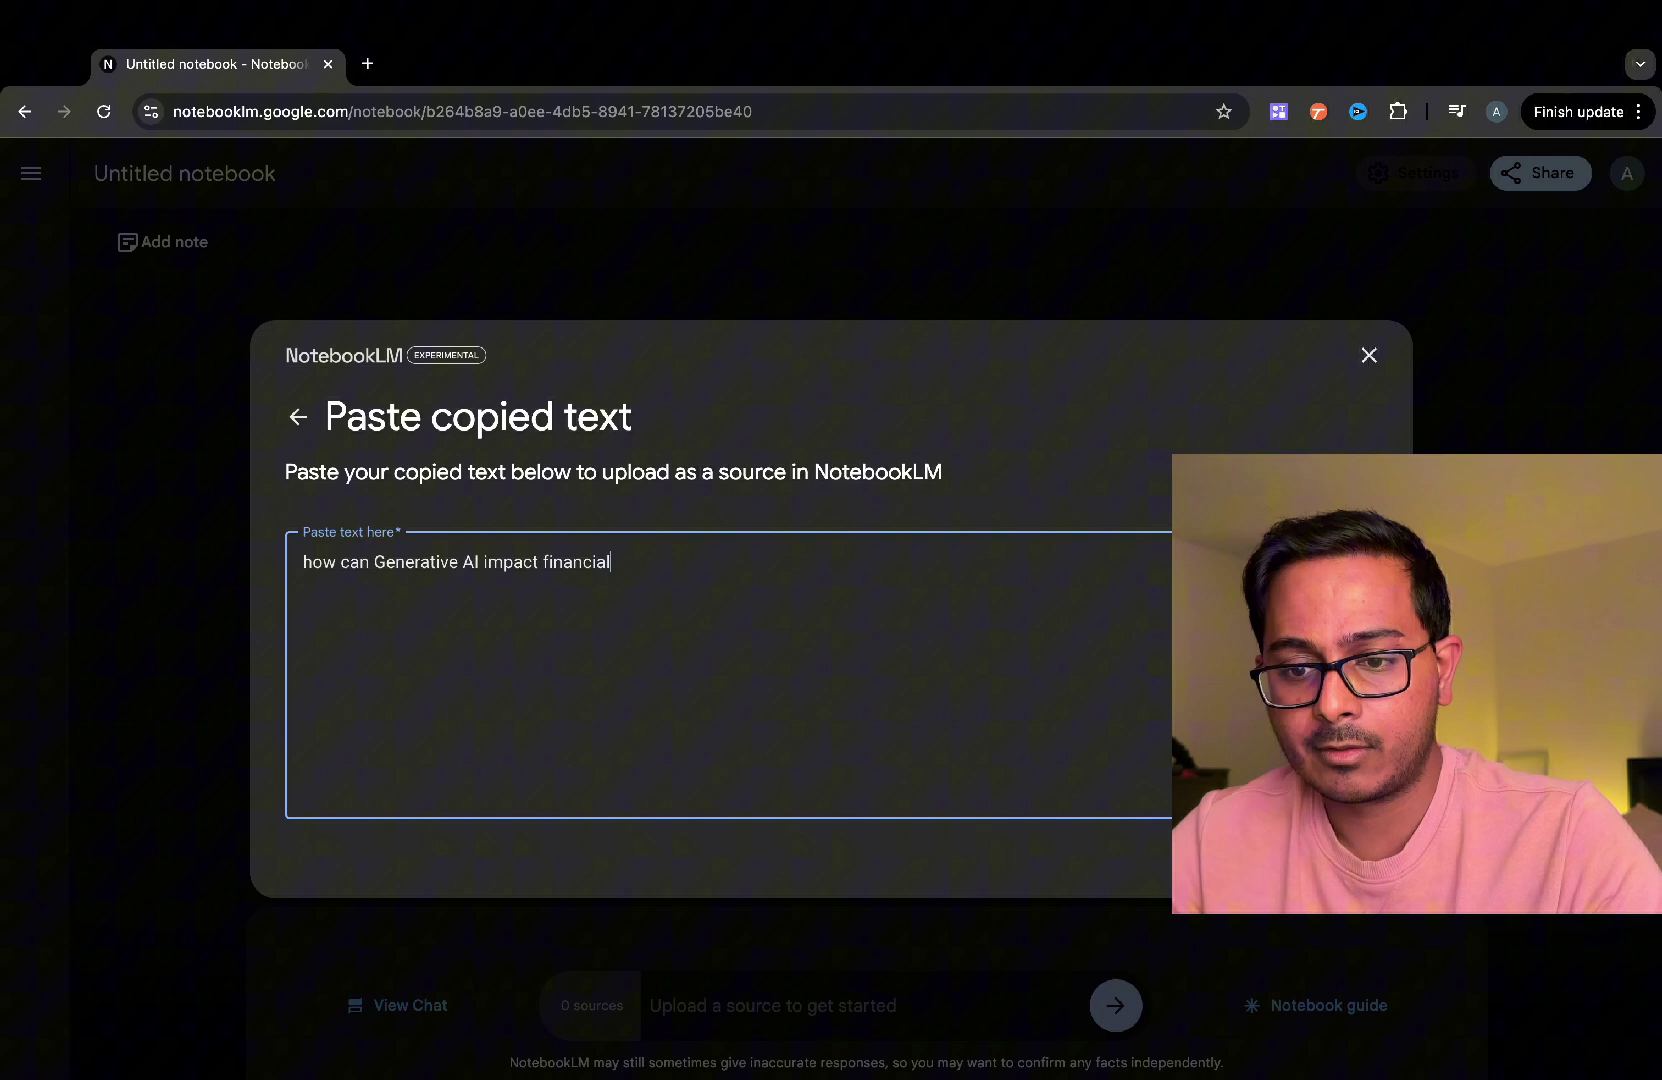
text( sector ?)
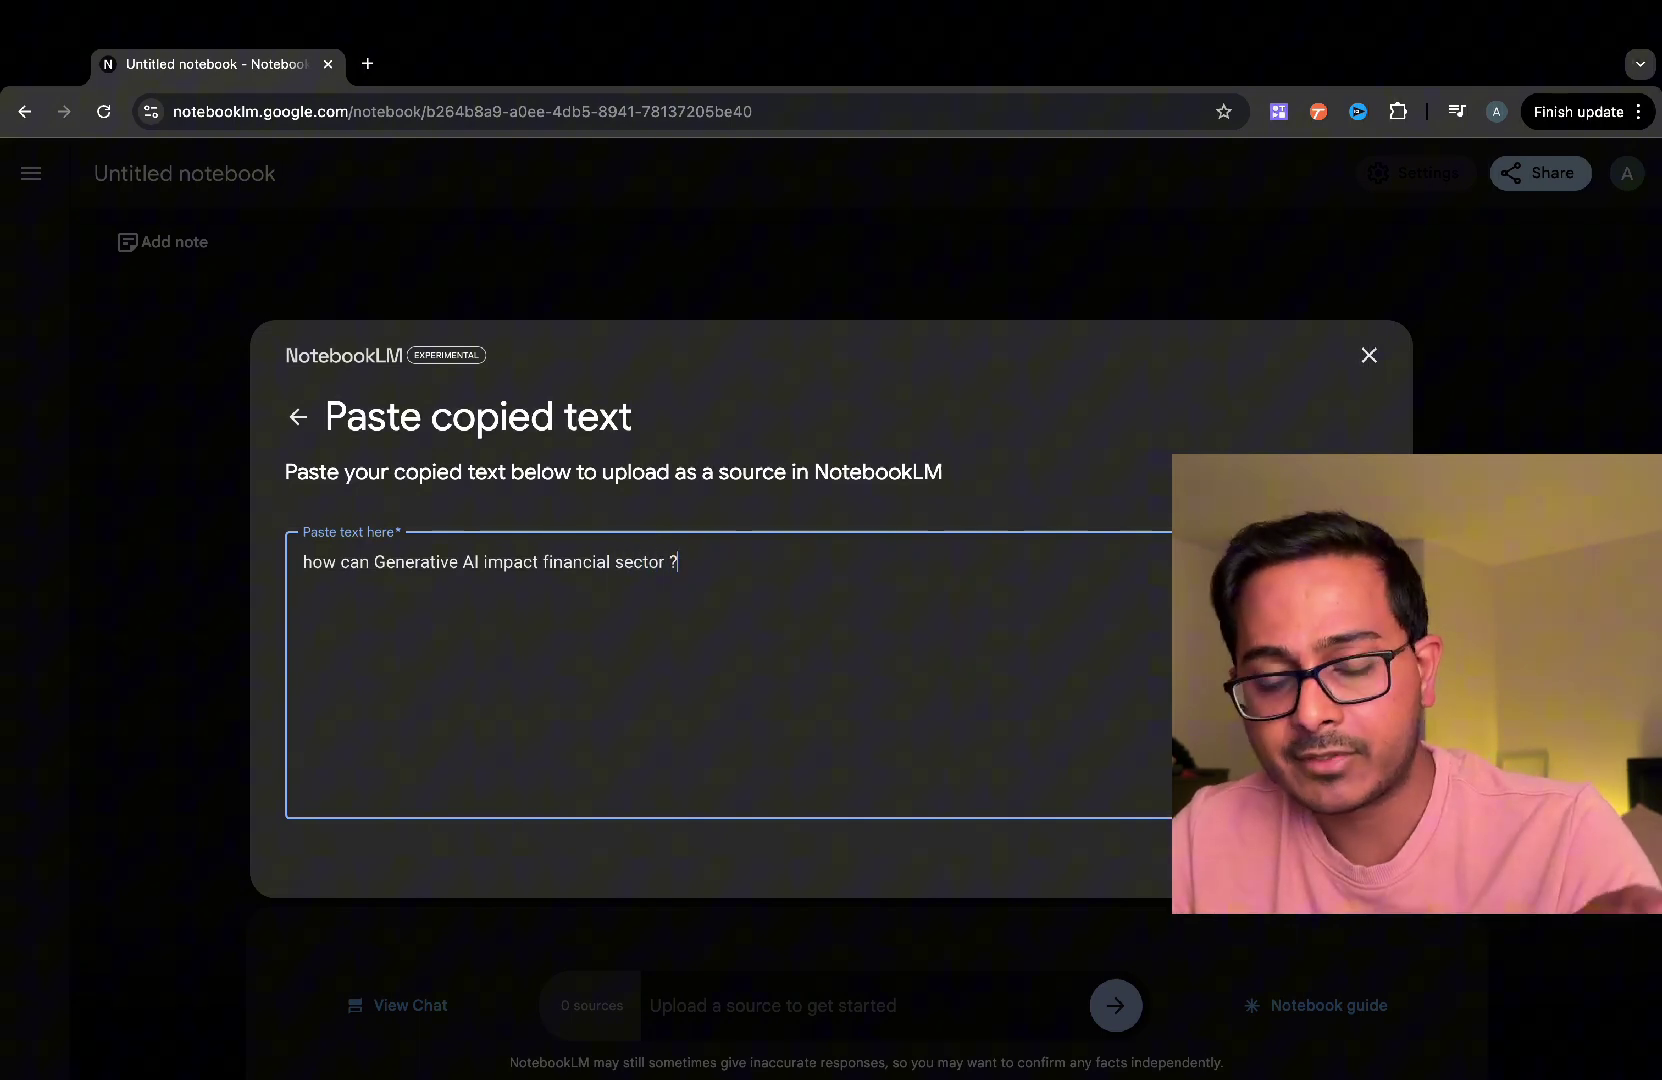
Insert the typed question as the notebook's single source and let the guide generate
click(1348, 855)
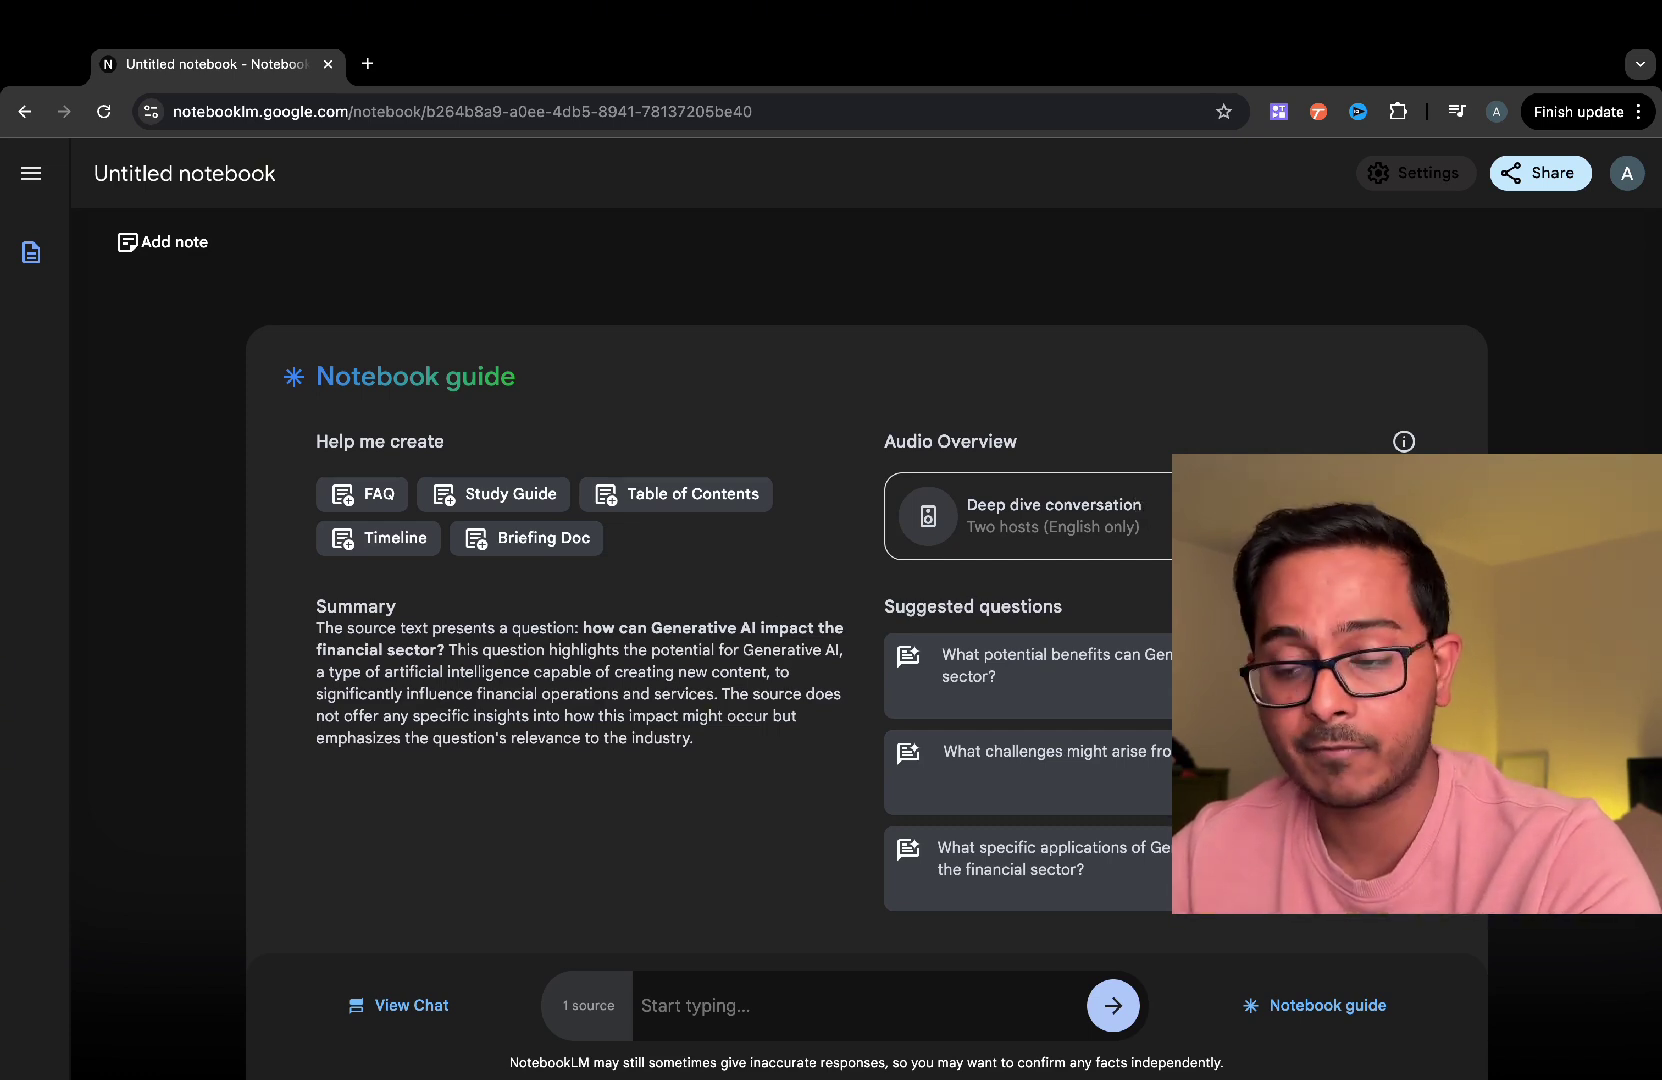
Generate a Deep dive audio overview conversation from the notebook
click(1385, 516)
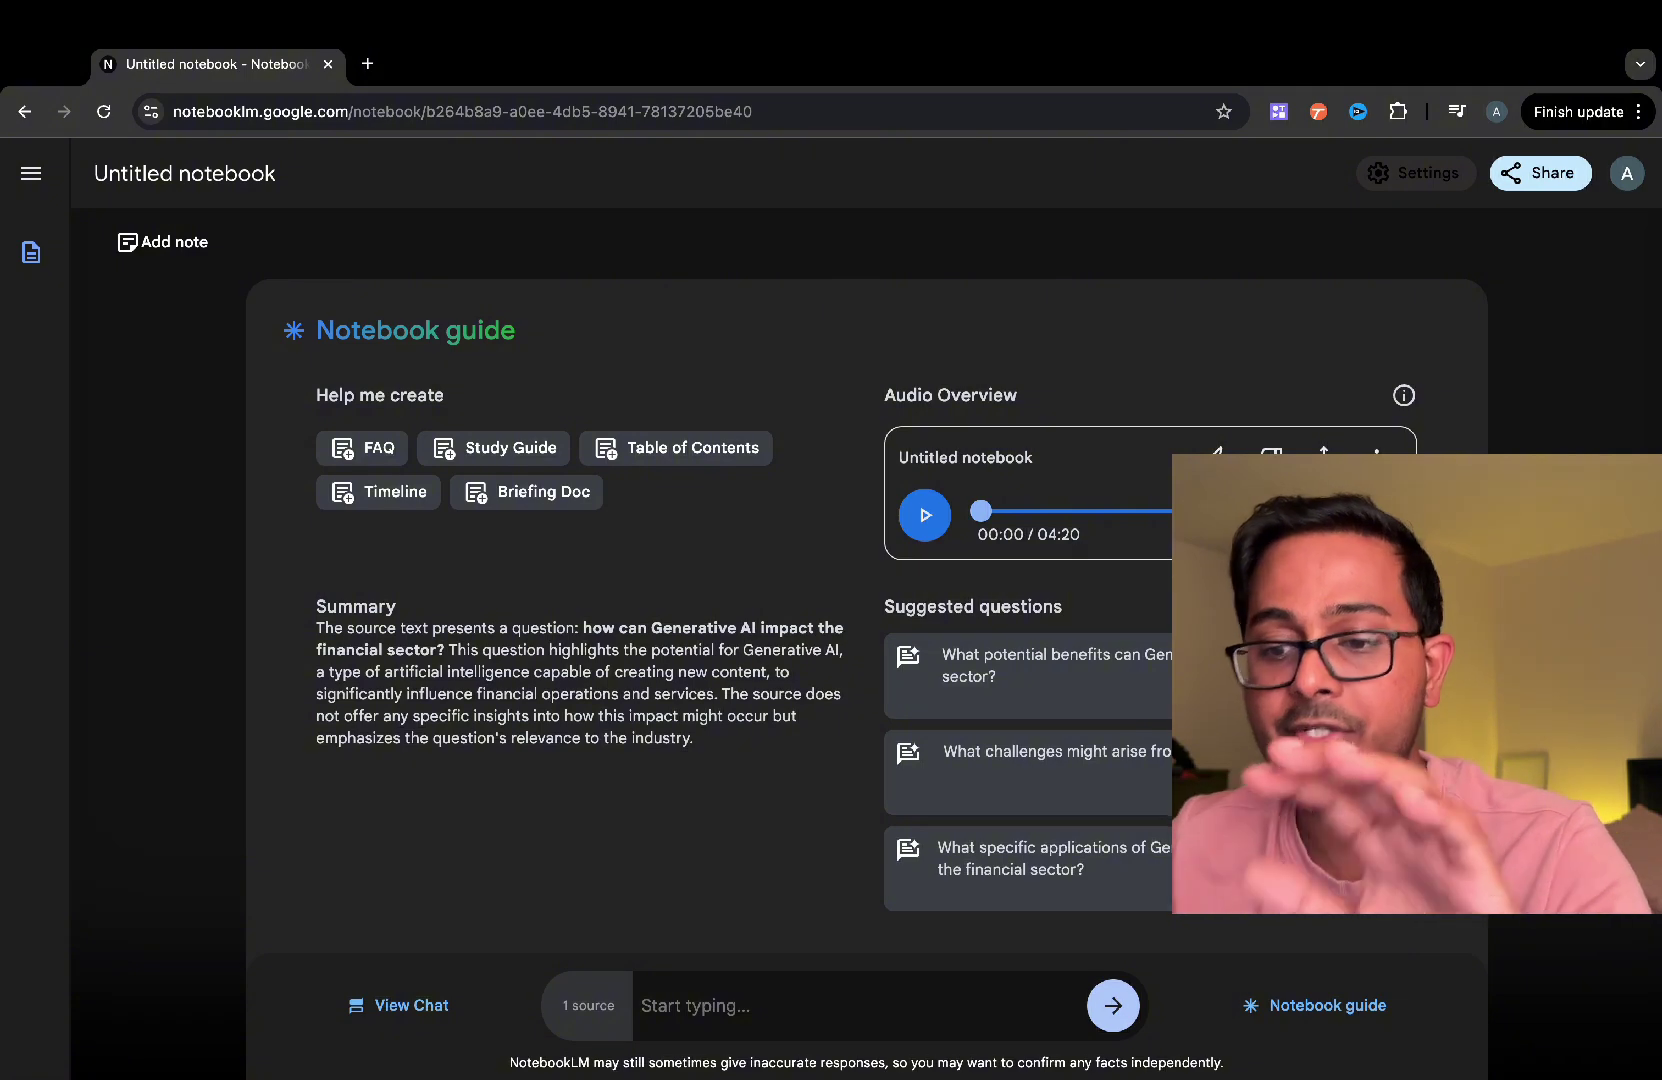
Play the audio overview's opening with a few pauses, stopping at 00:34
click(926, 518)
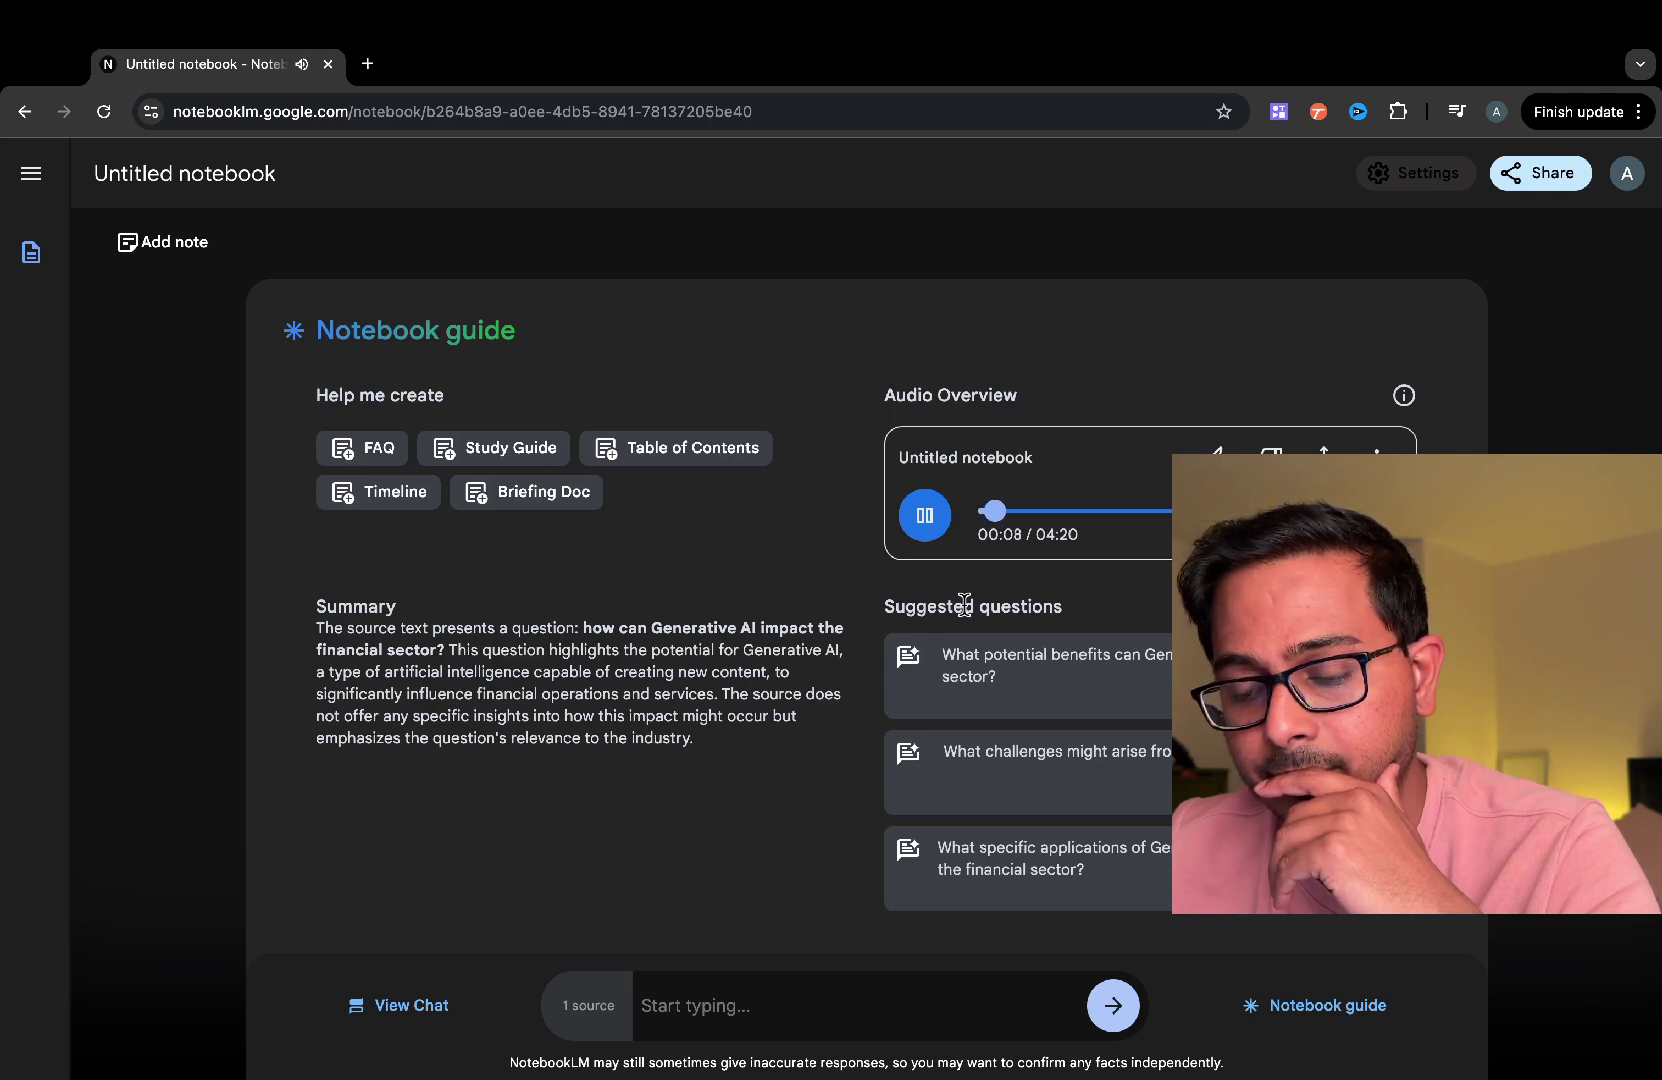
click(926, 518)
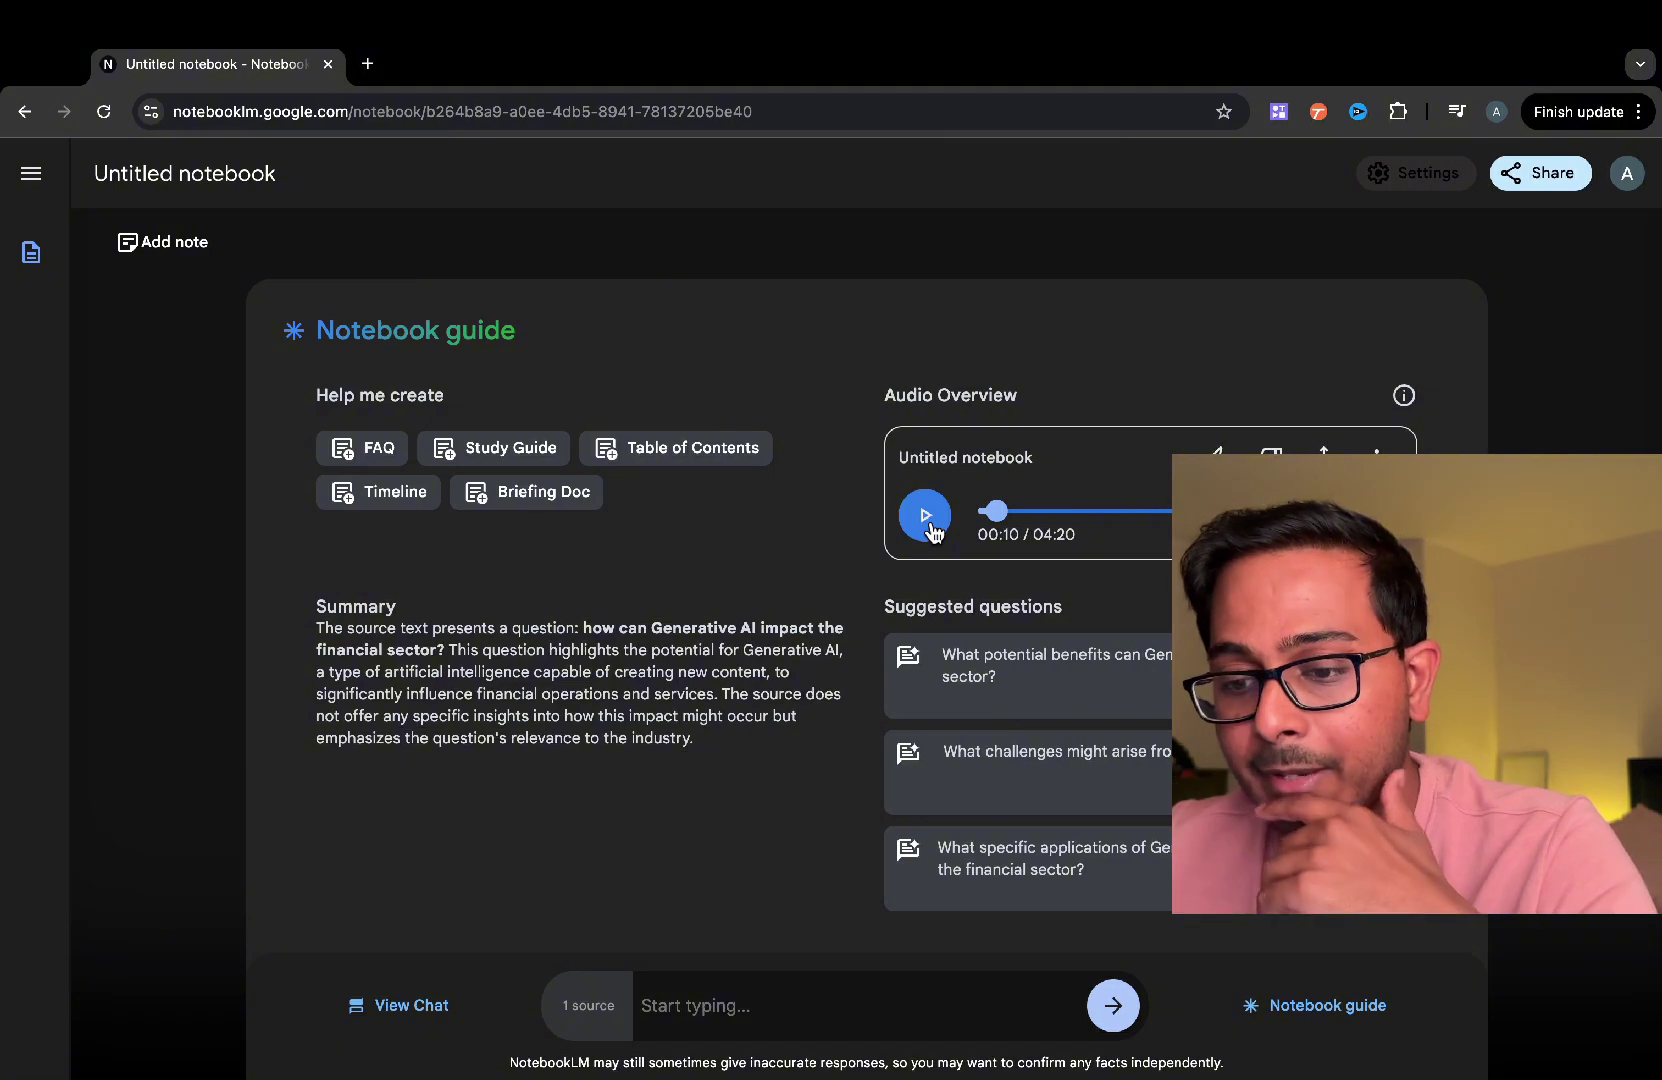
click(926, 516)
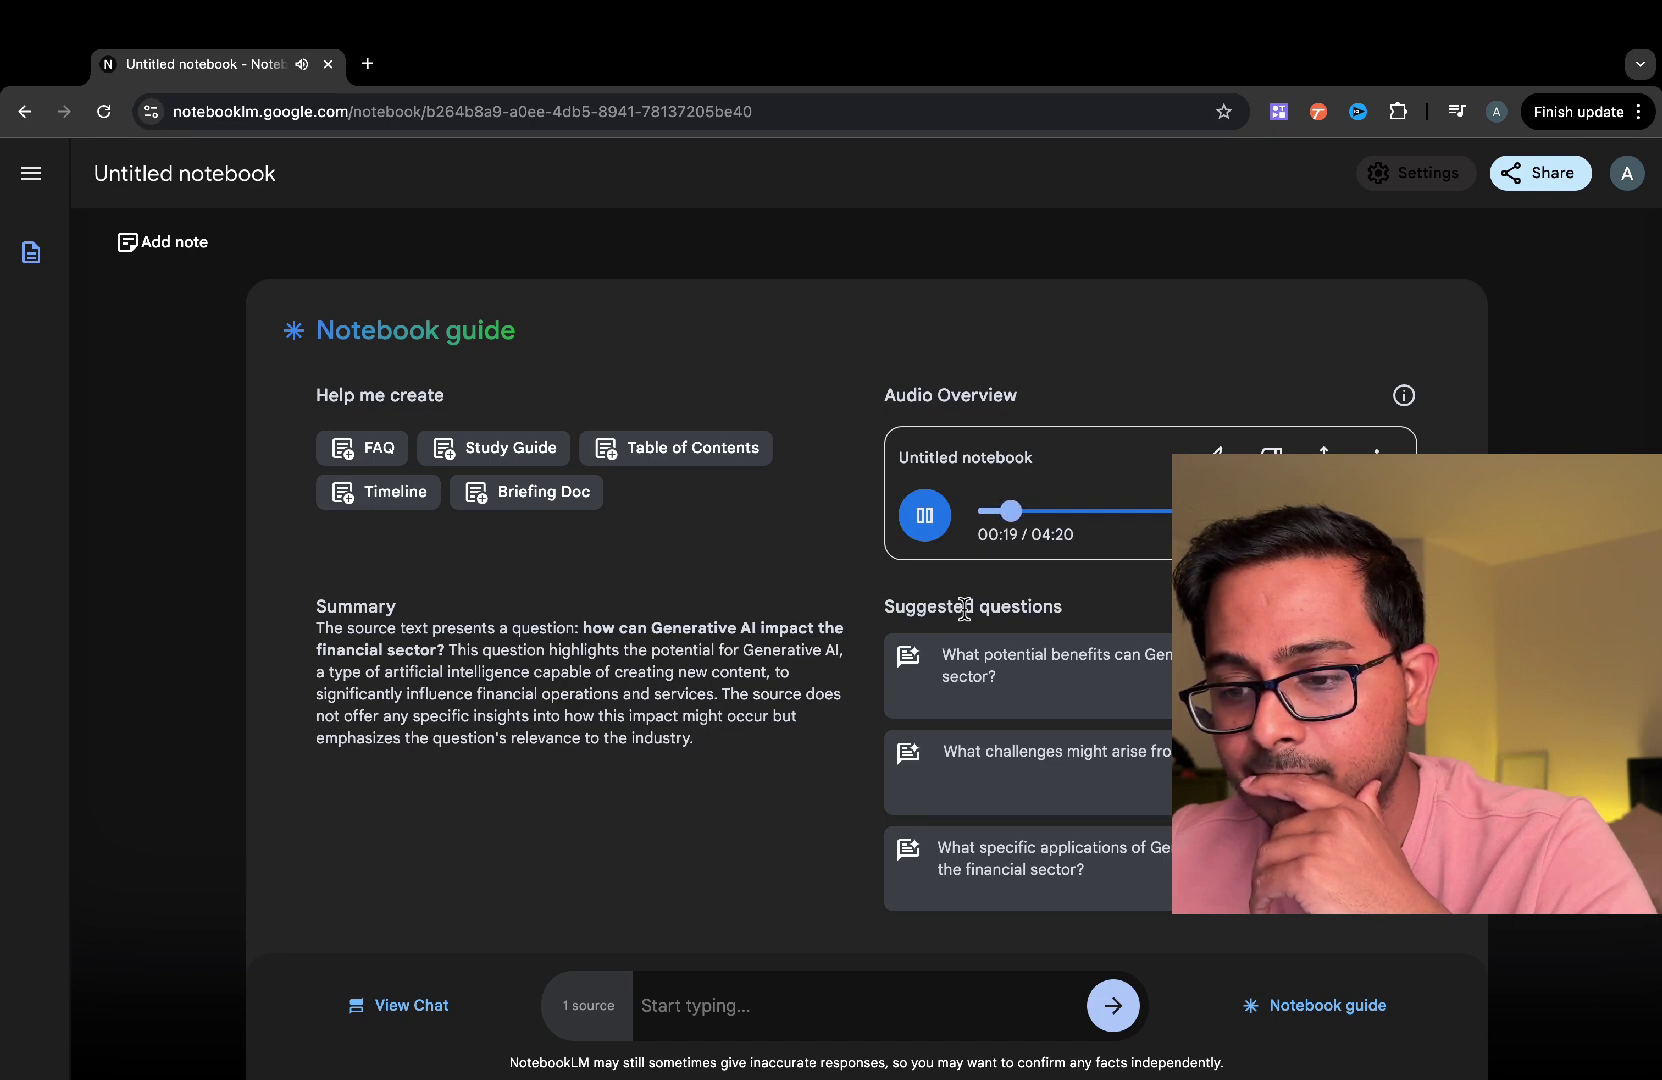
click(925, 516)
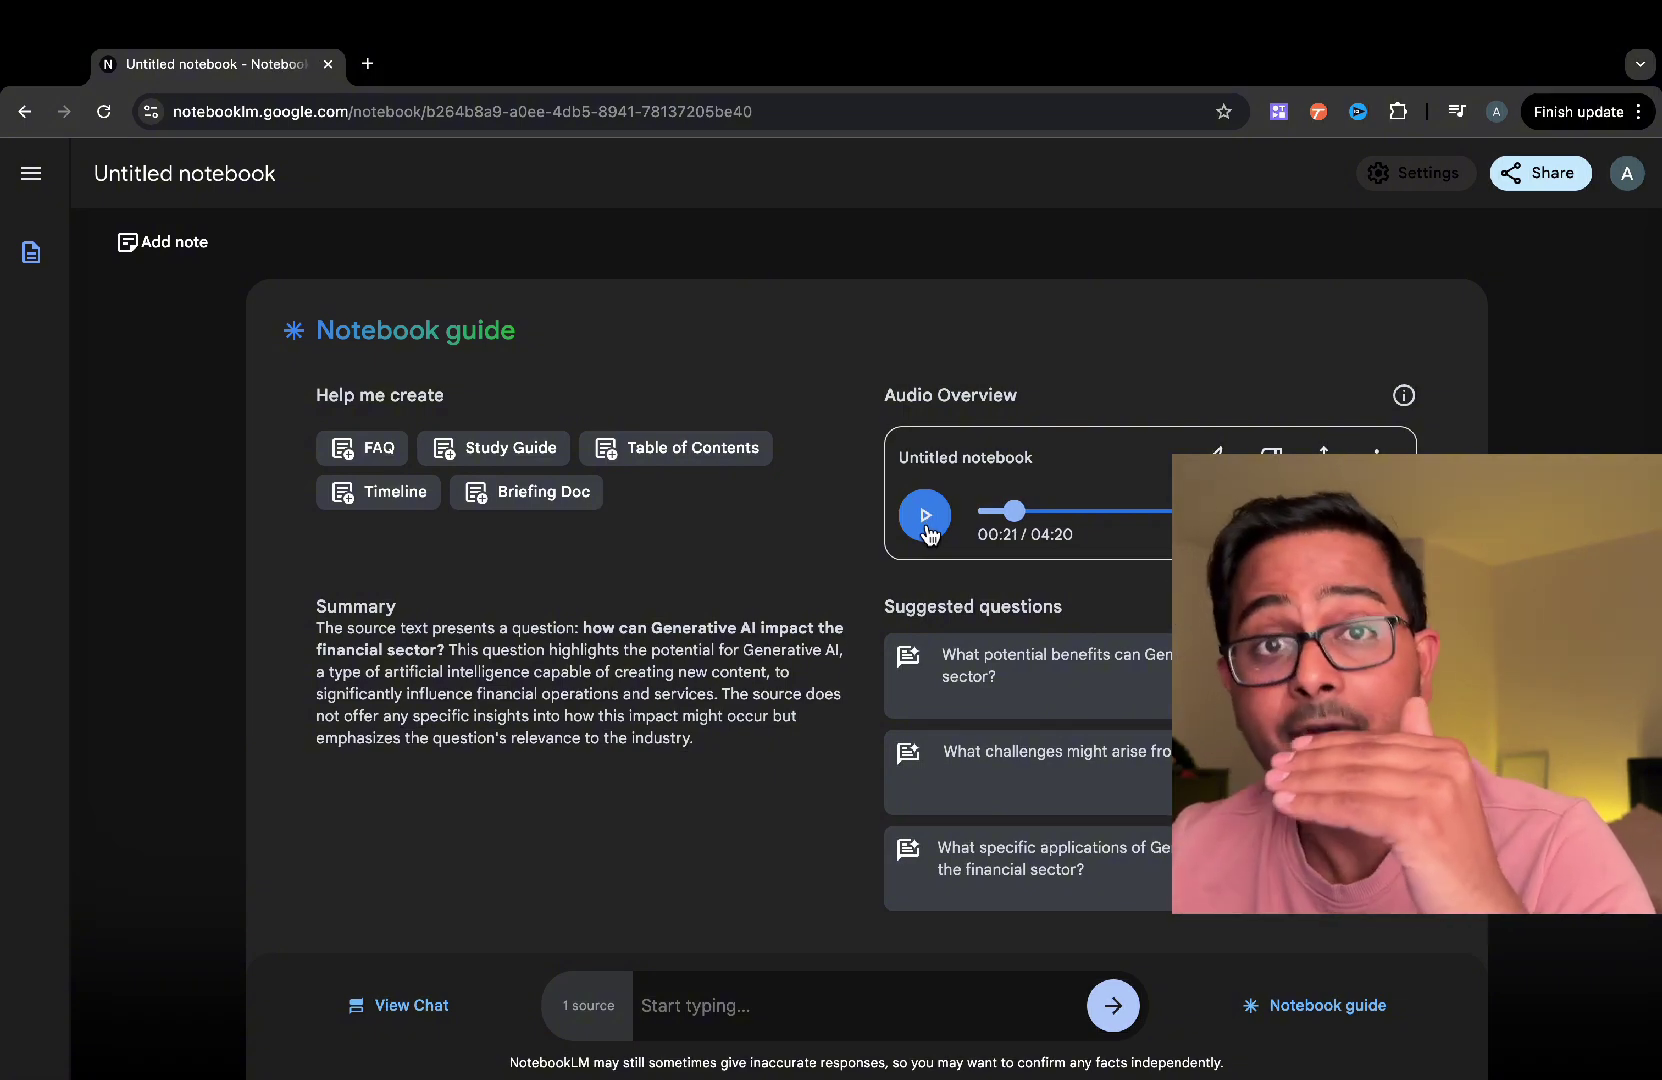
click(927, 528)
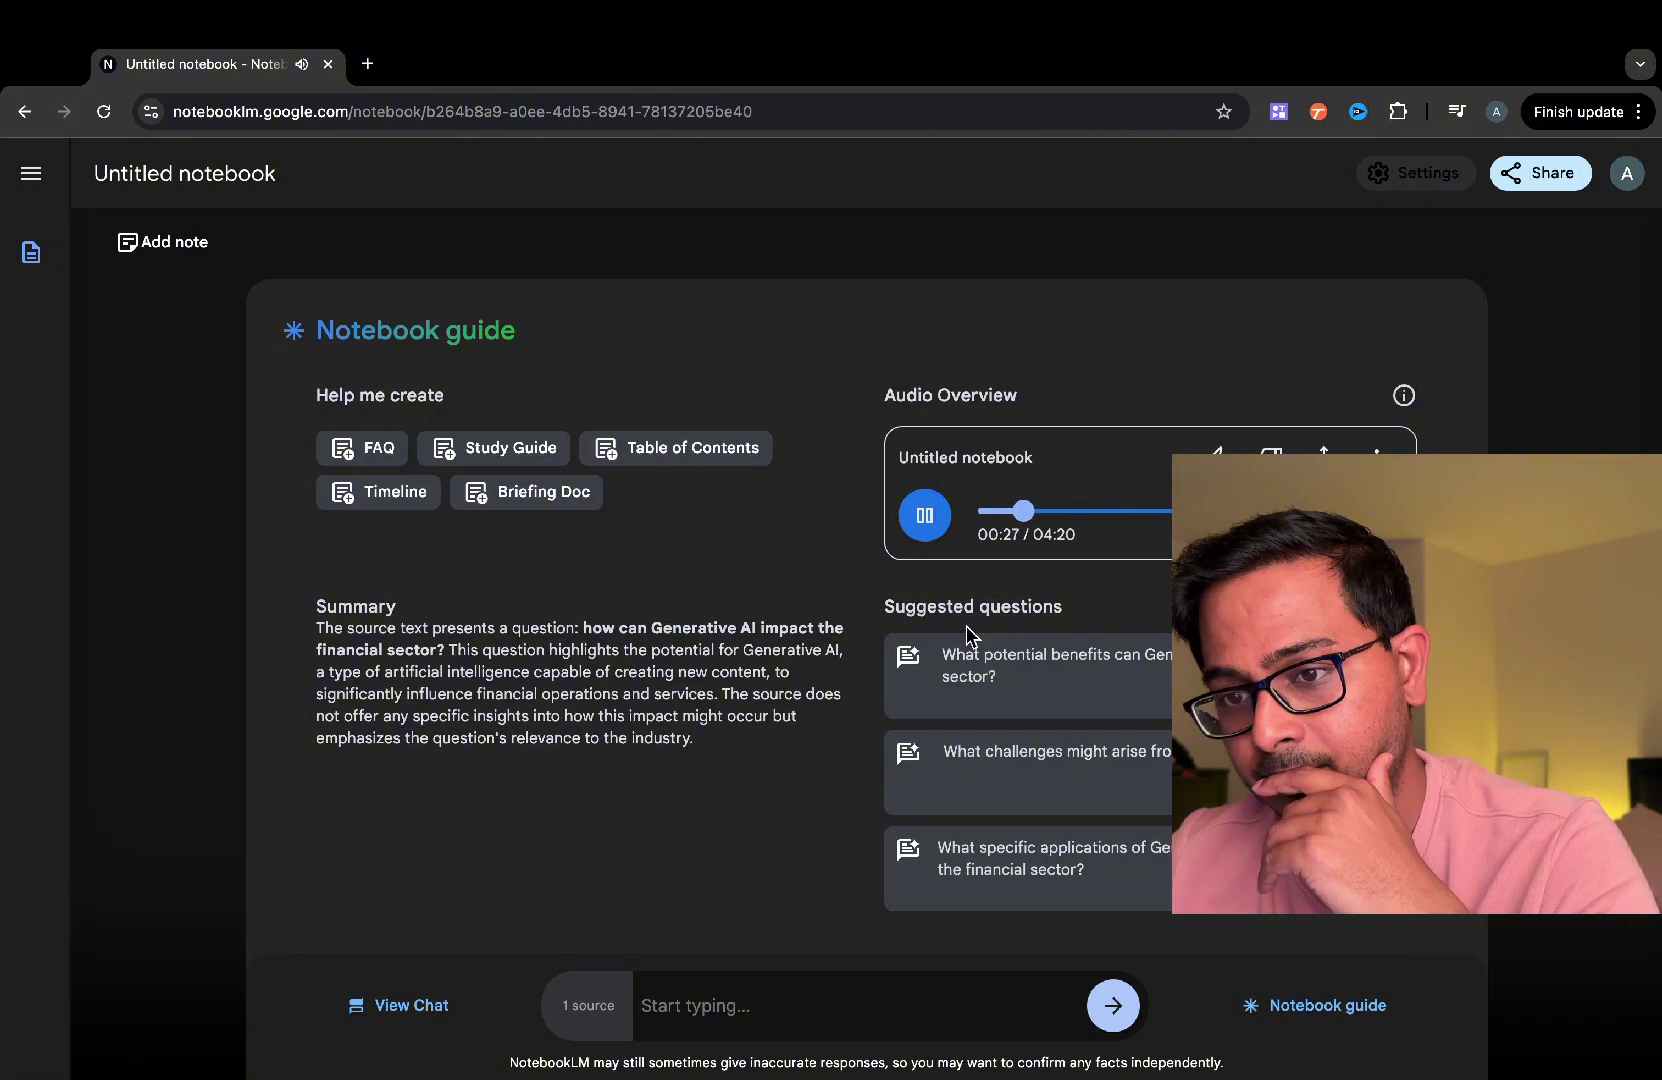
click(926, 530)
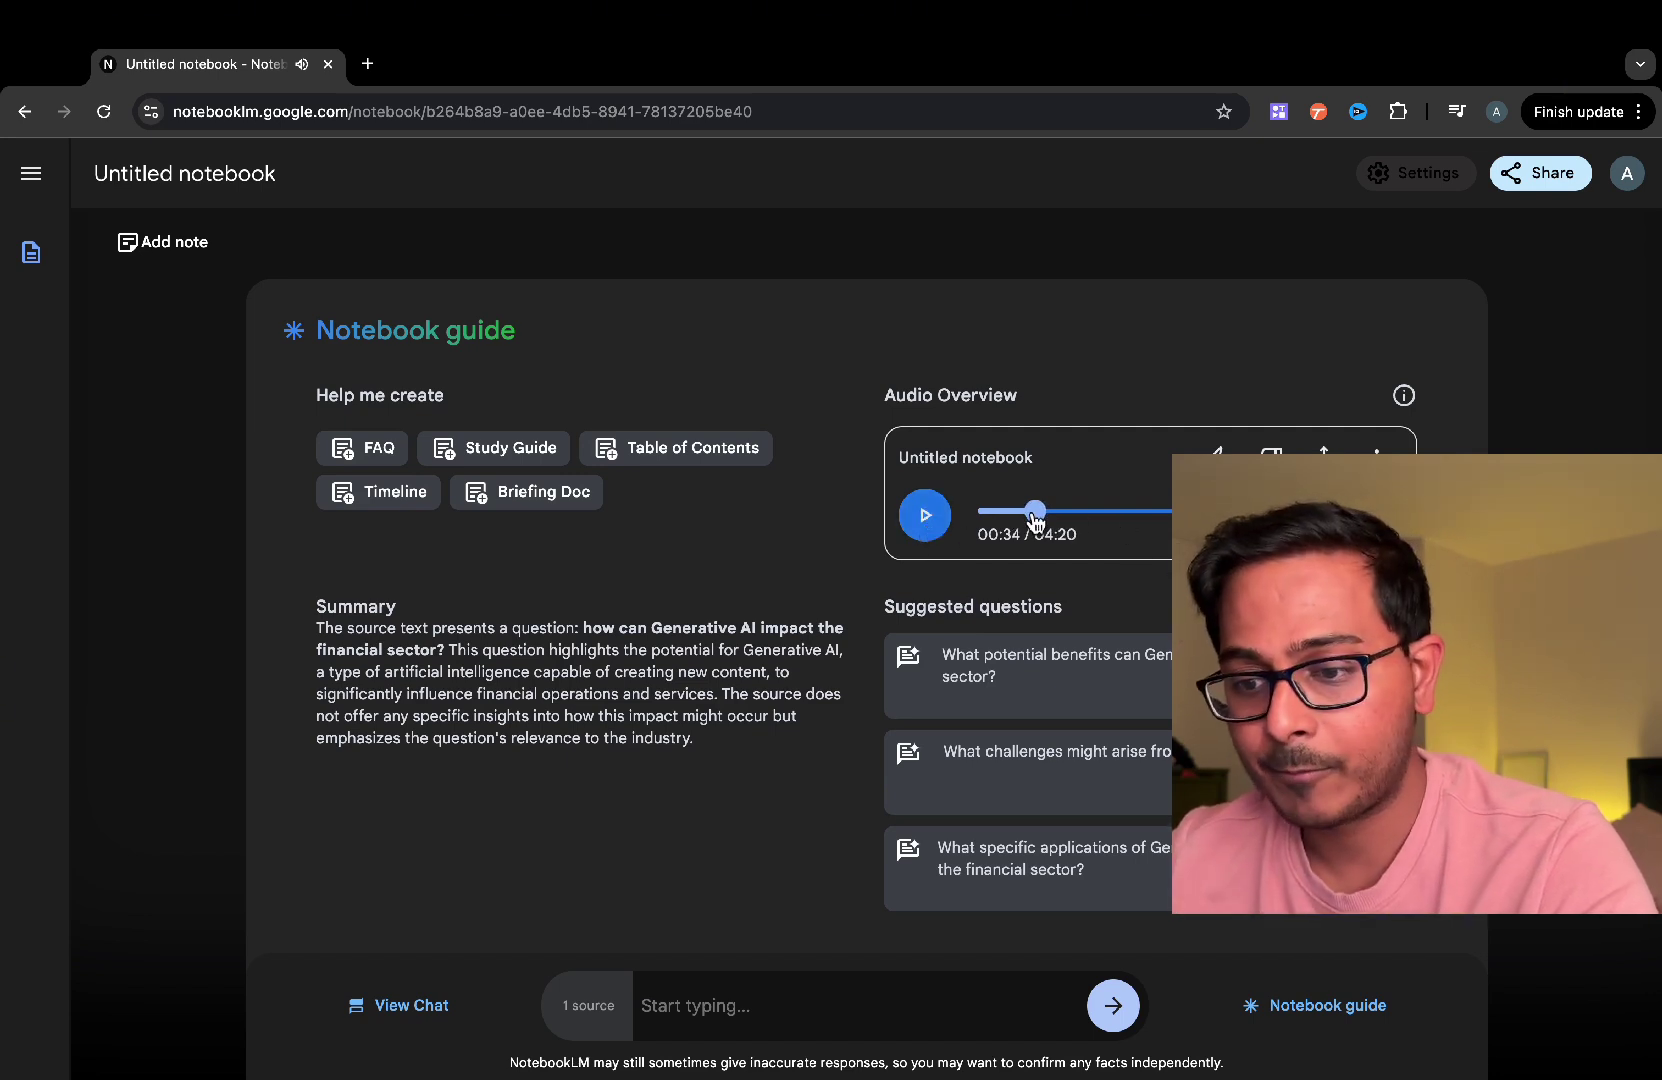
Skip the audio ahead to about 04:01 and play the closing section to the end
drag(1036, 512, 1190, 516)
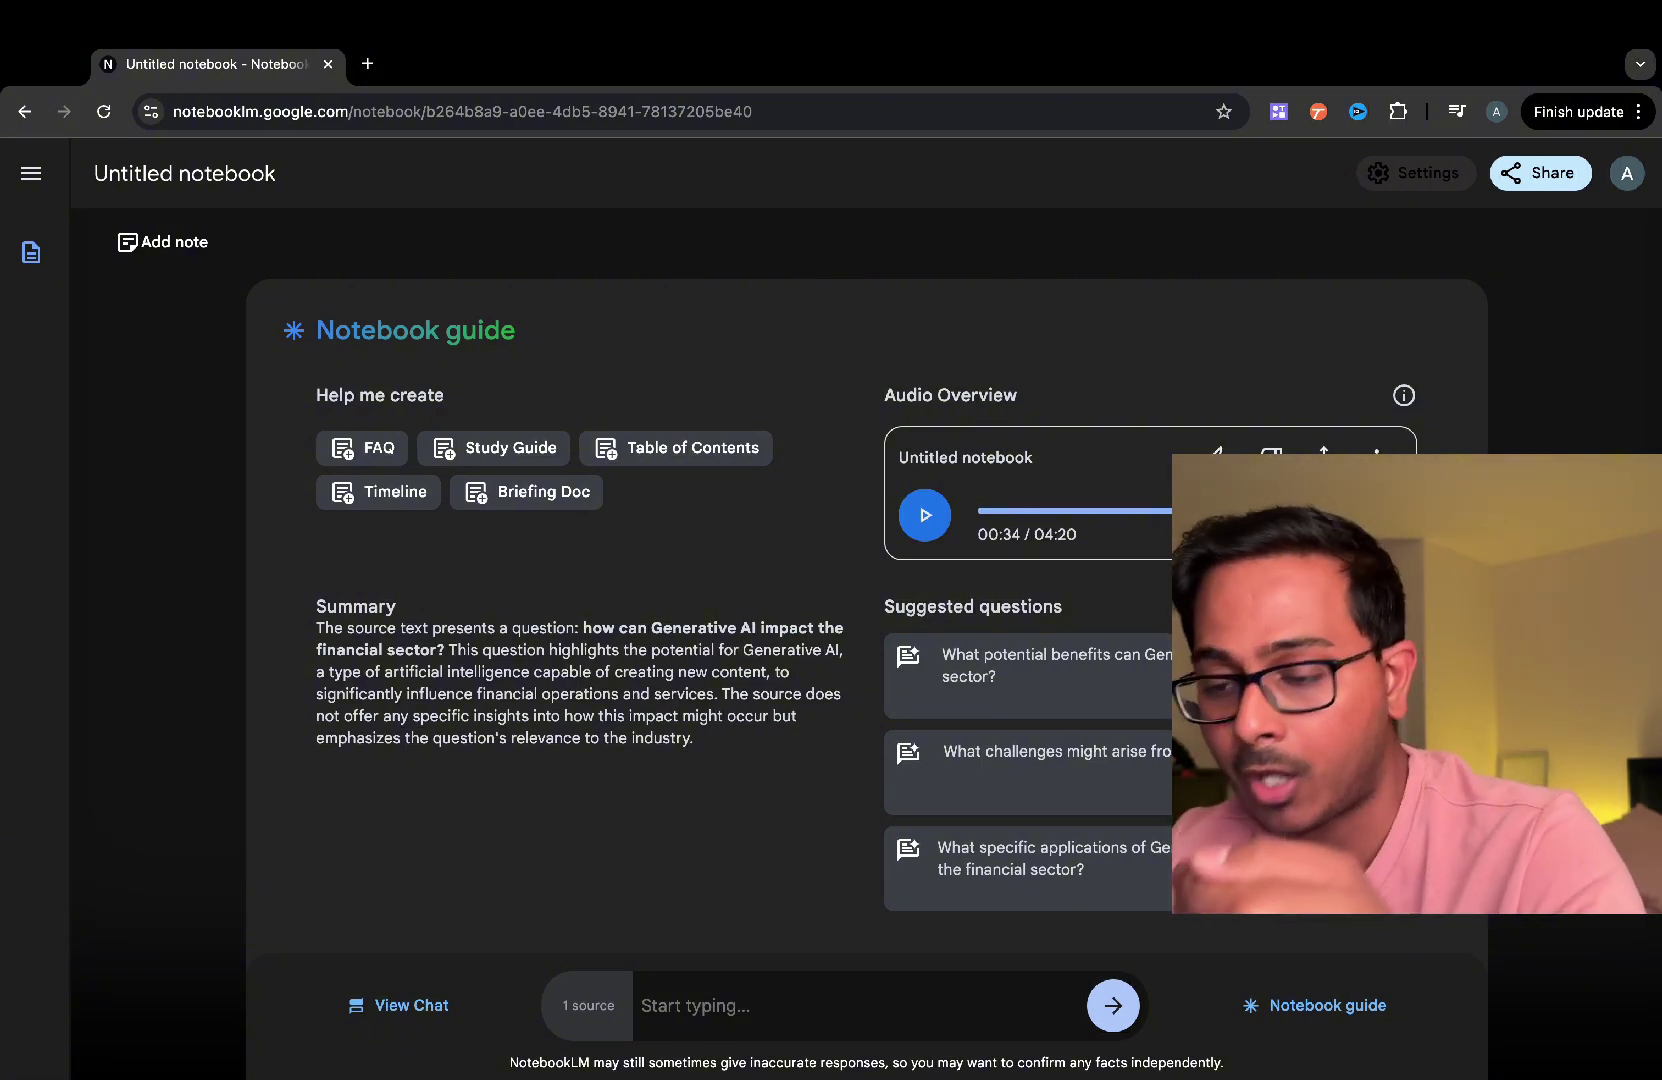
click(938, 532)
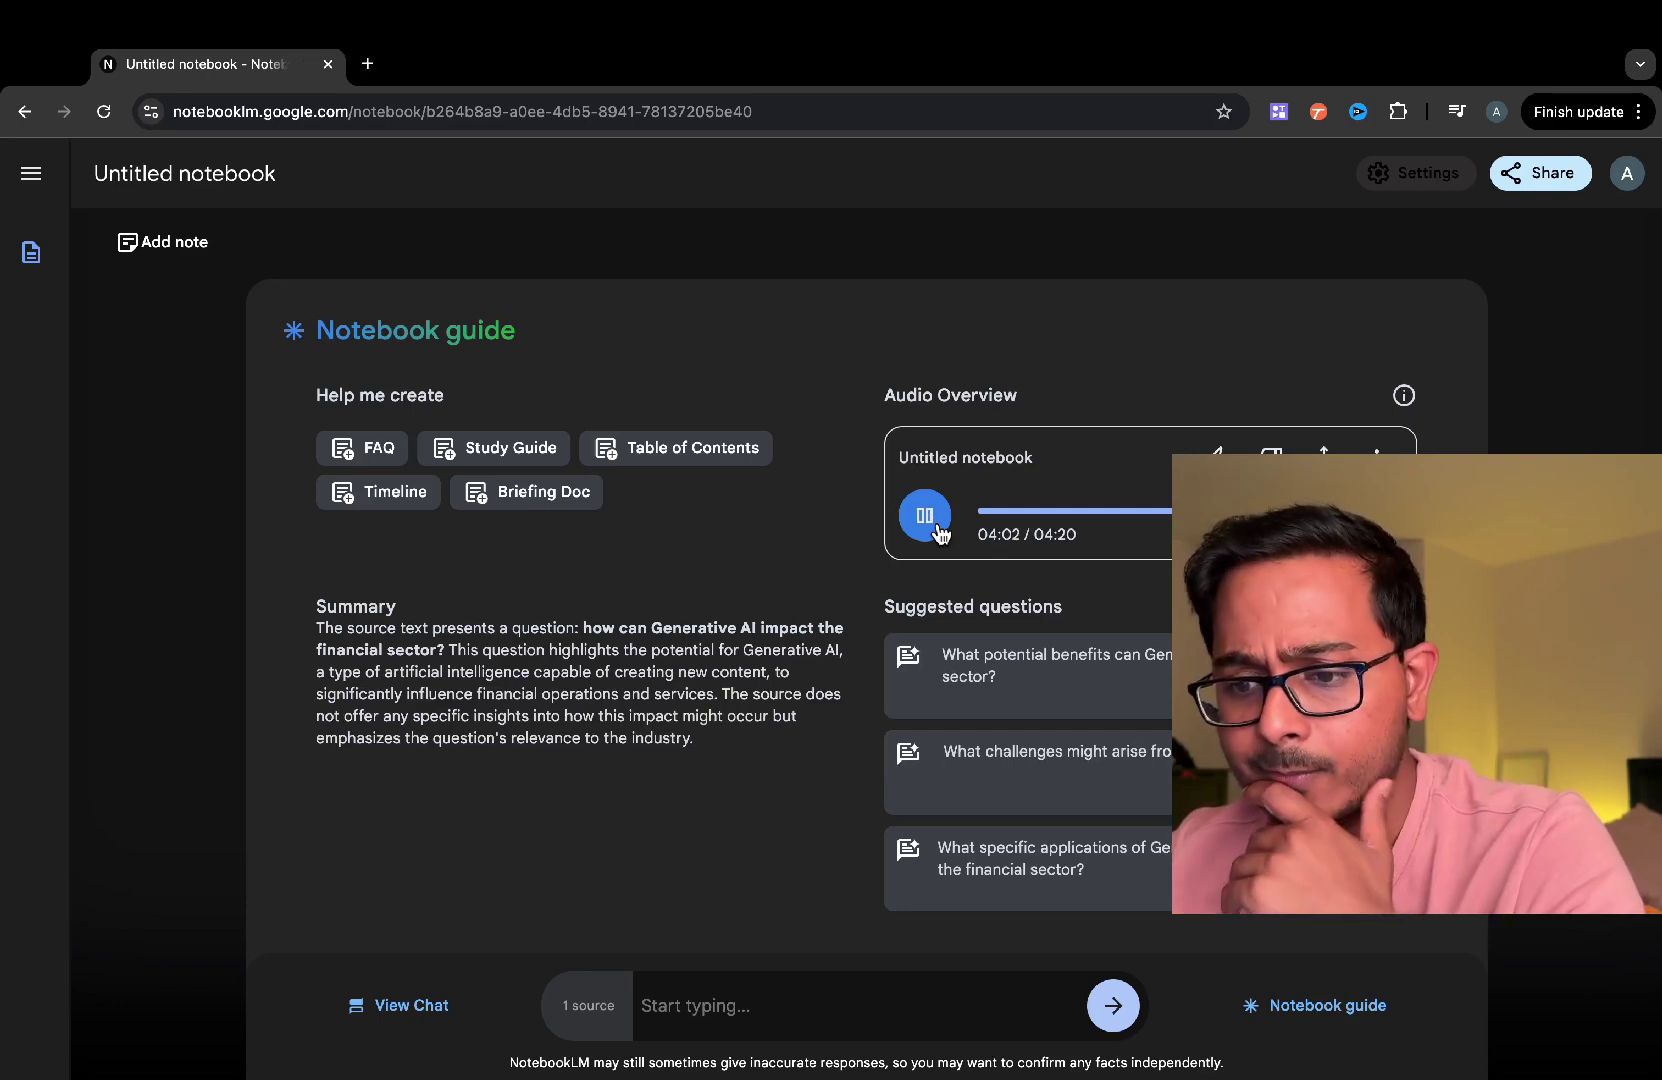